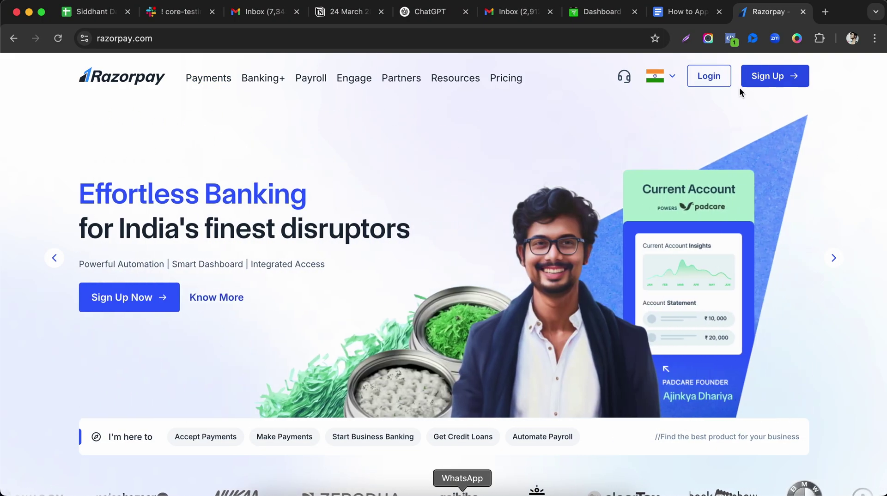
- Start a new Razorpay sign-up and submit the email address
click(760, 83)
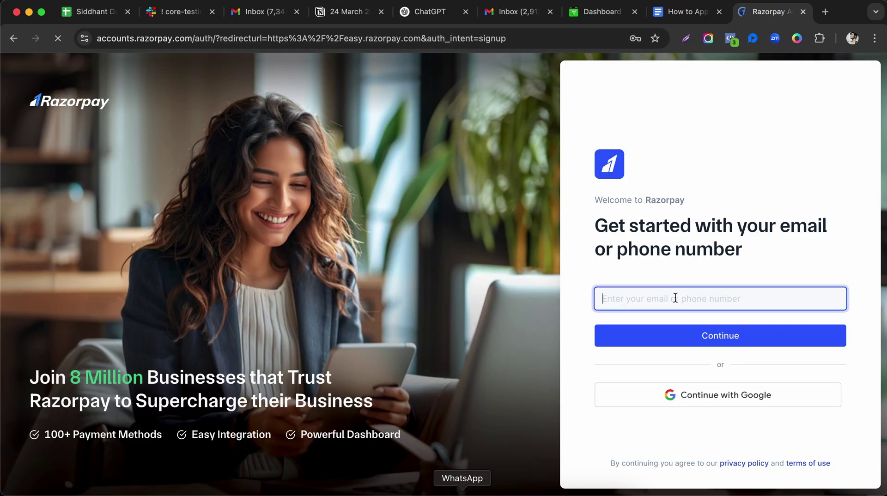
text(9876543210)
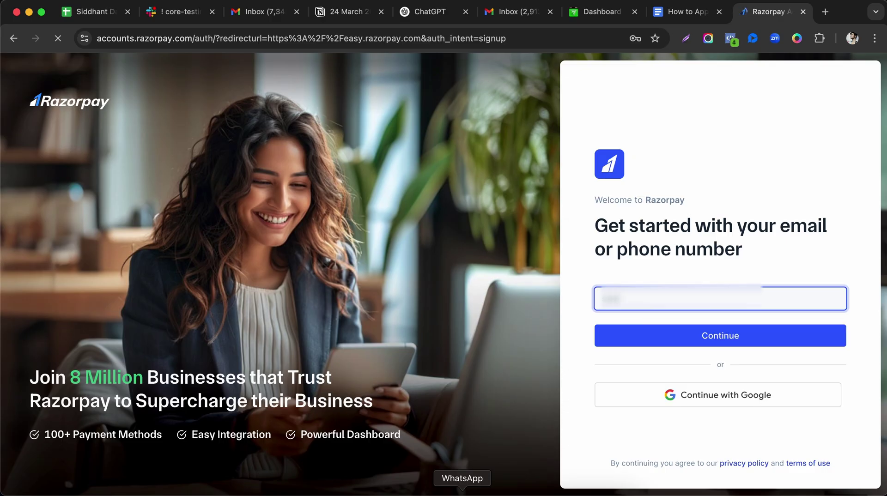
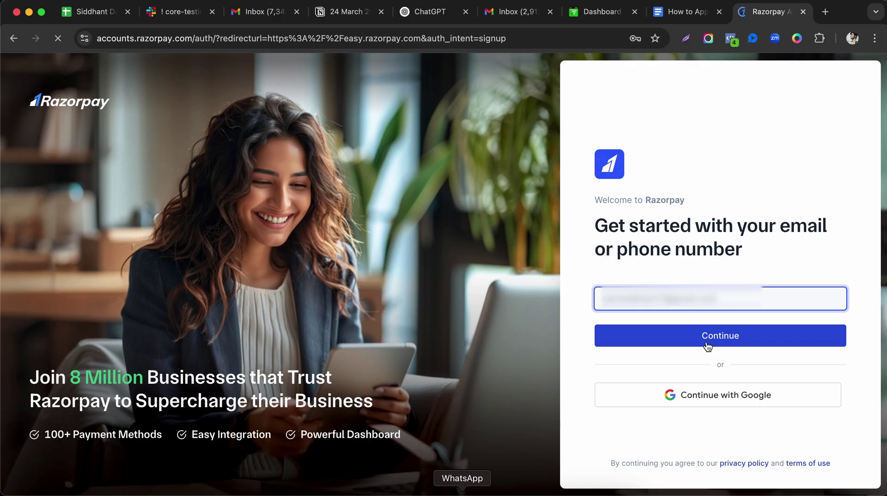
click(707, 346)
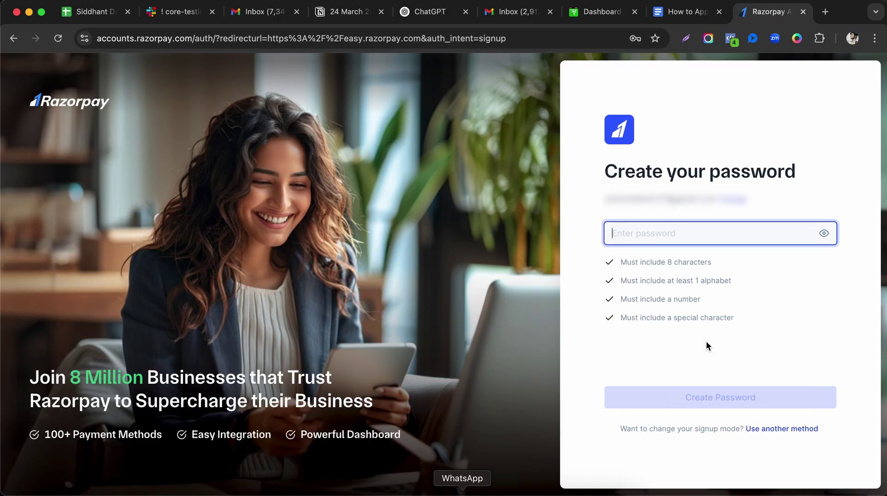
- Create an account password meeting all four rules, declining Chrome's offer to save it
text(••••)
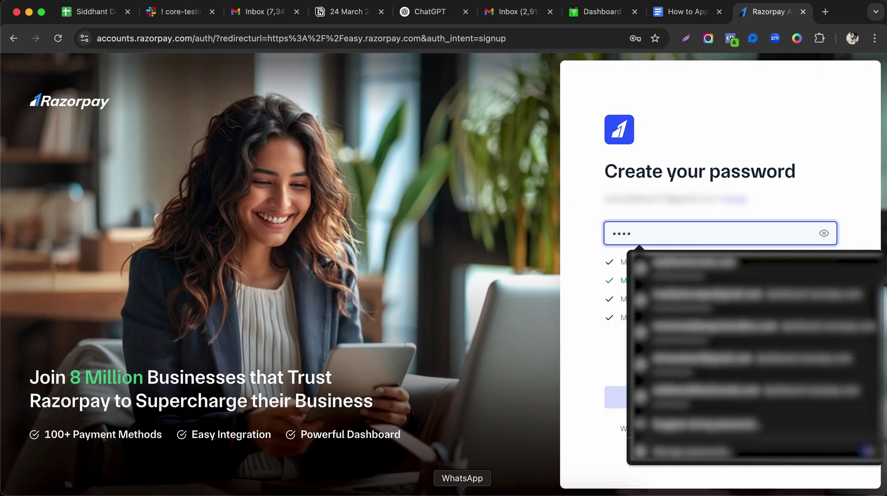
text(••••••)
click(600, 304)
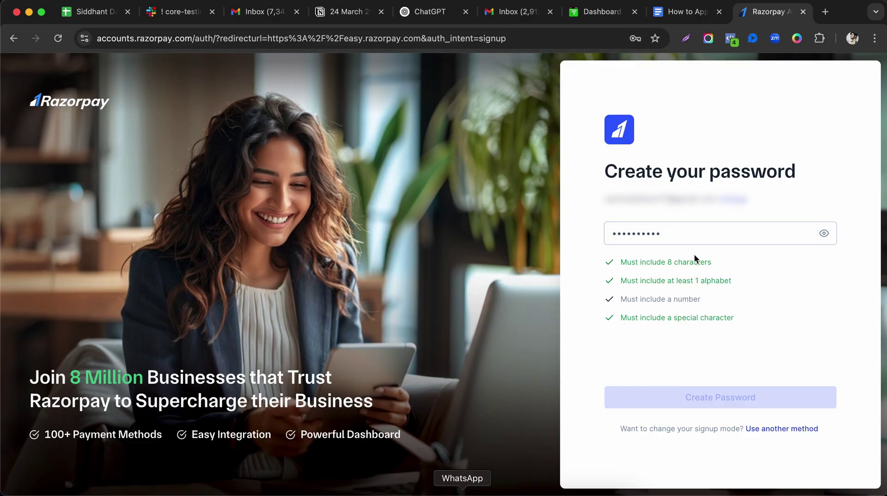
double_click(673, 236)
text(•••••)
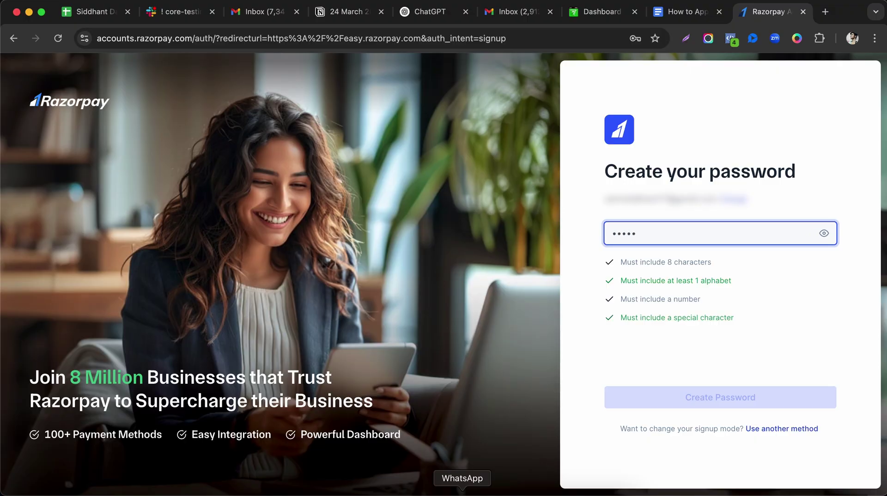
text(•••)
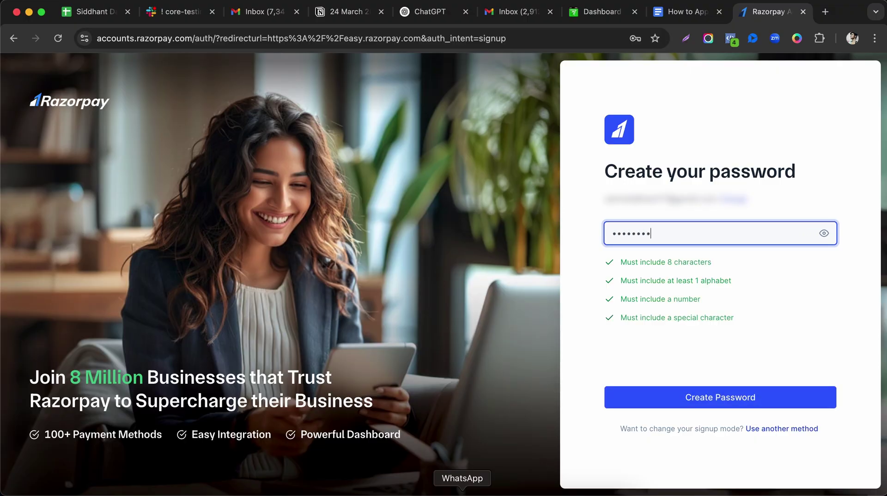
click(701, 396)
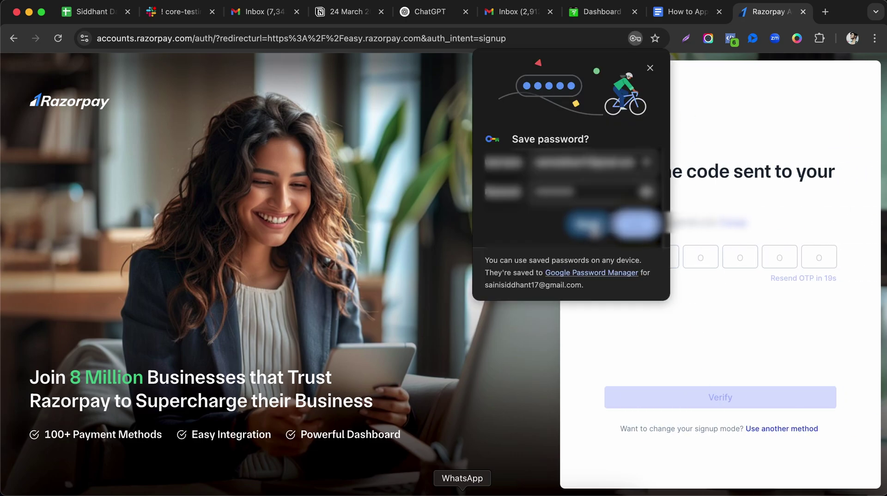
click(596, 229)
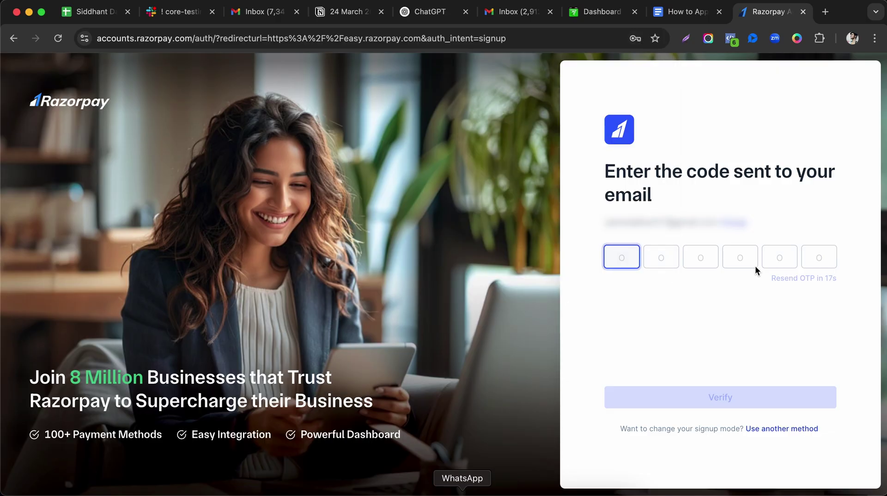
click(512, 11)
- Find Razorpay's OTP email in Gmail and copy its six-digit verification code
click(217, 117)
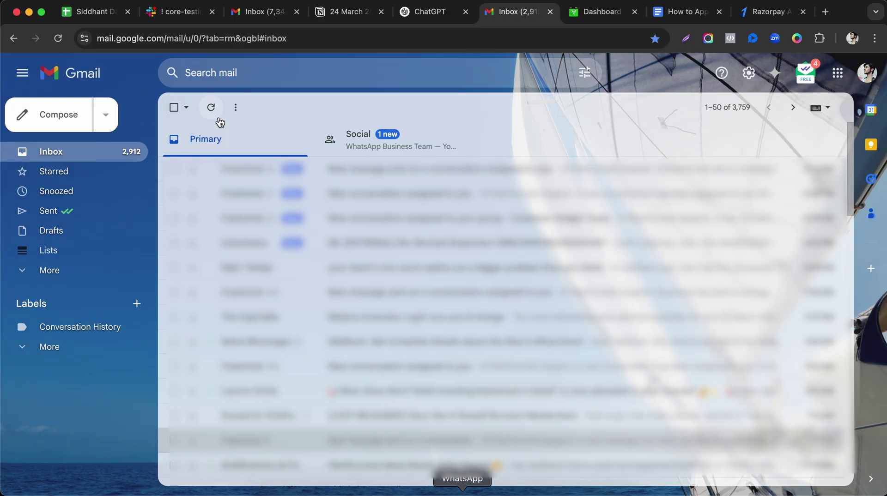
click(211, 109)
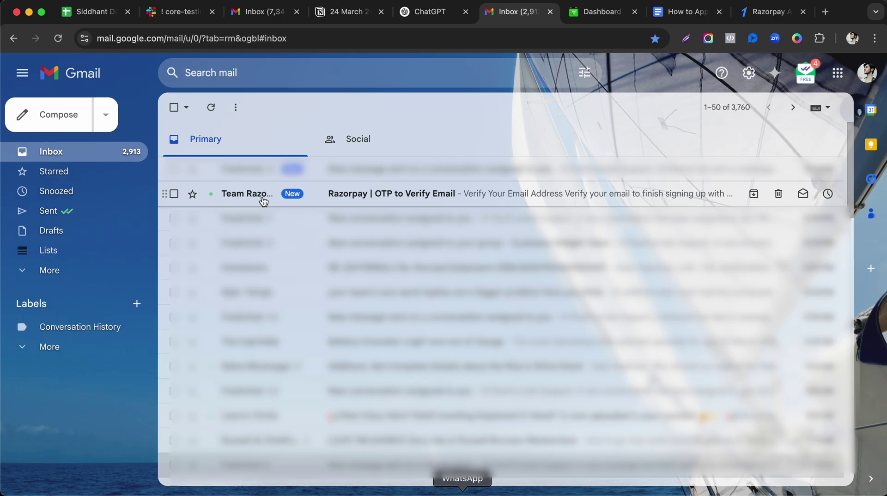
click(263, 202)
drag(493, 370, 586, 373)
key(super+c)
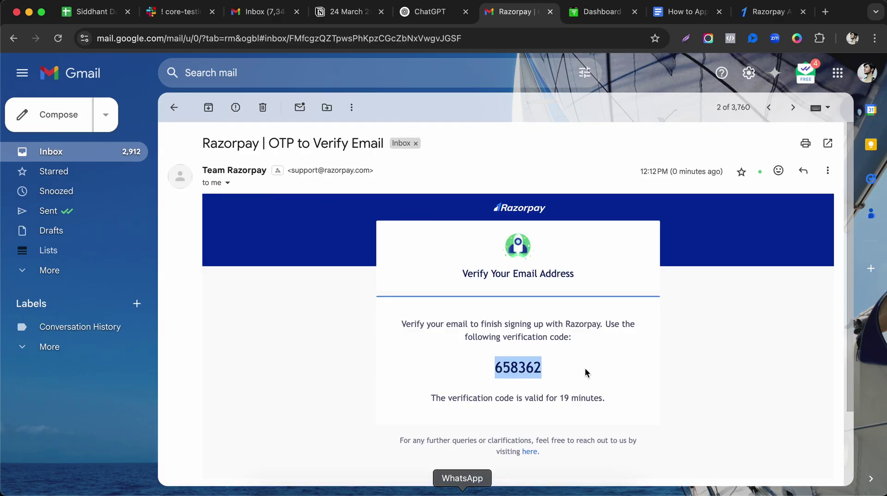
click(761, 19)
- Verify the email with the pasted code and keep India as the business country
key(super+v)
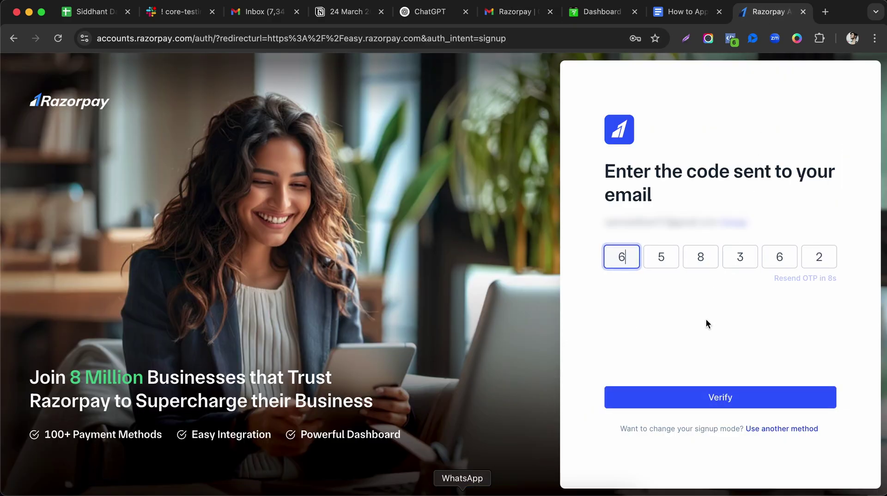
click(729, 393)
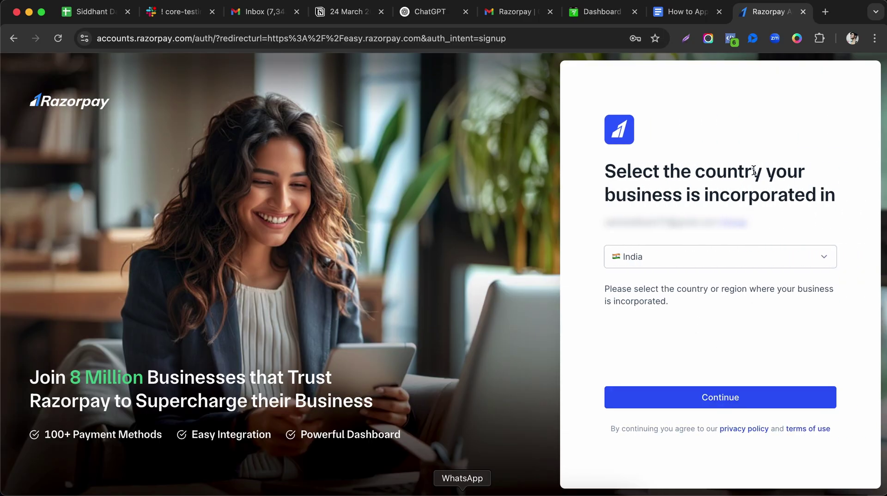
click(703, 407)
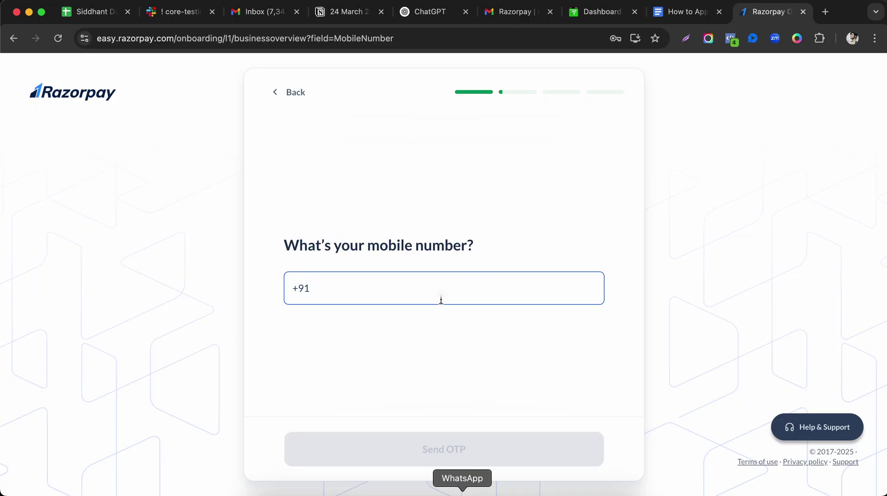
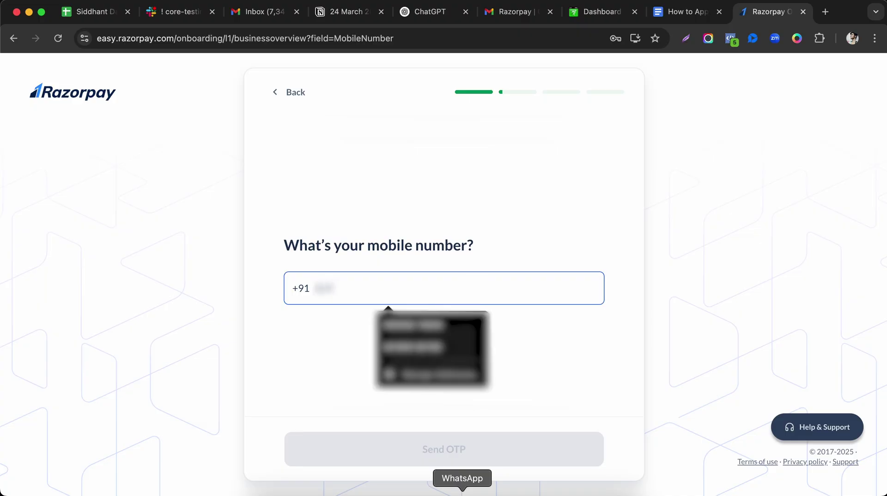
- Verify the saved mobile number using the OTP sent to the phone
click(390, 325)
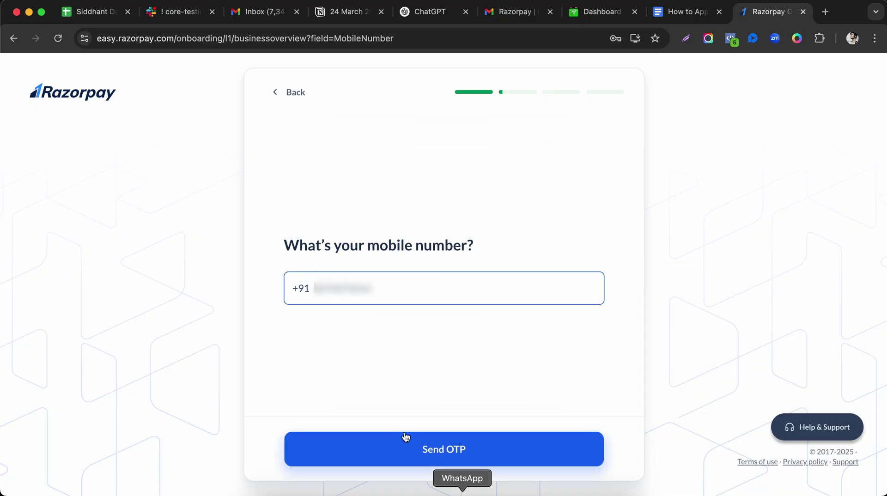
click(410, 441)
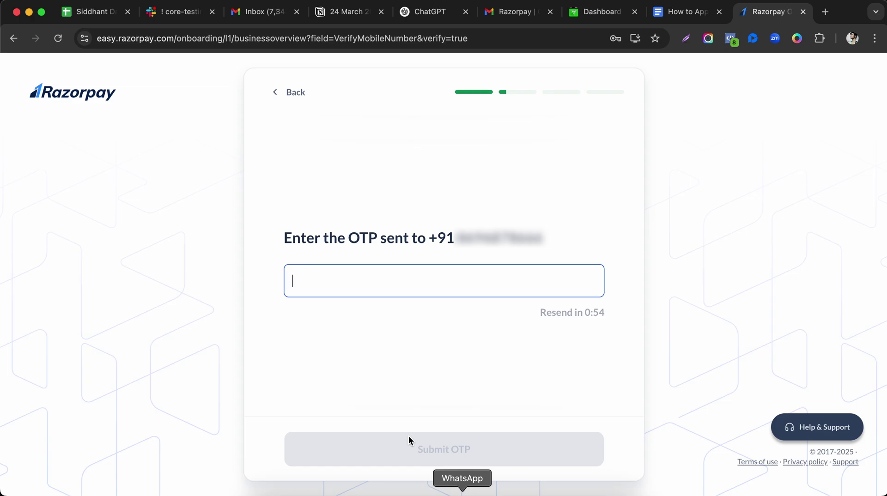
click(445, 457)
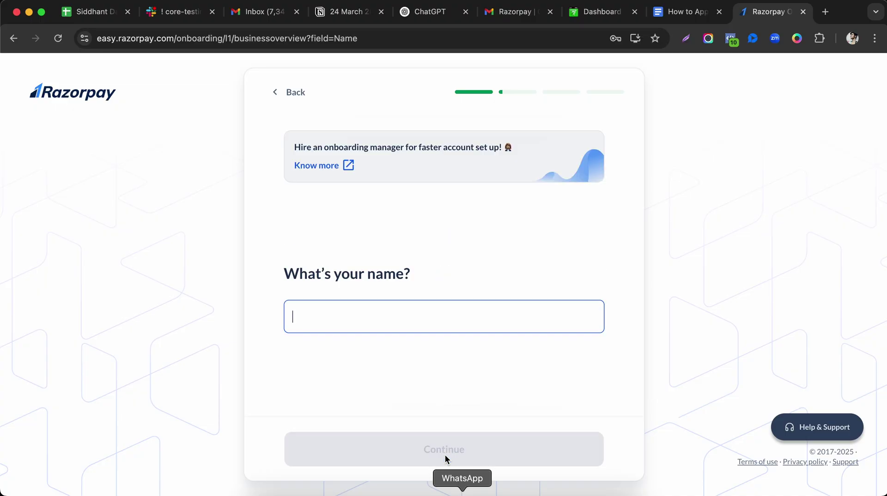
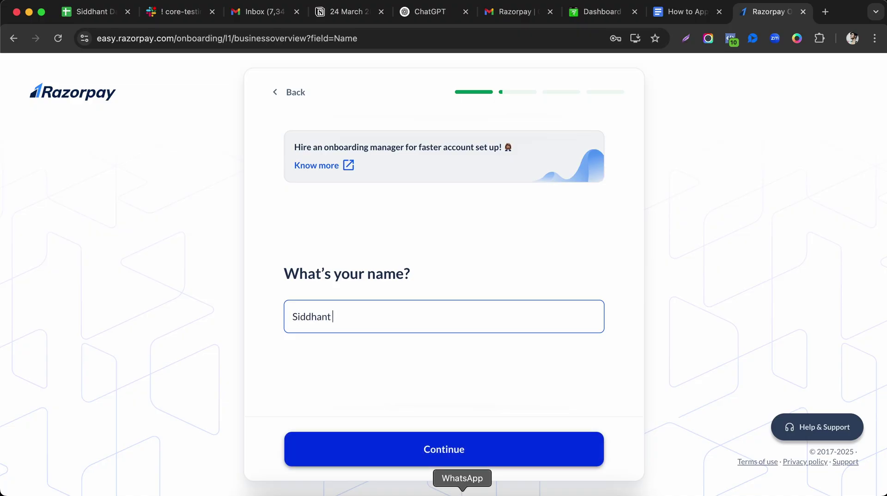
- Enter the user's full name and answer 'No, It's my first time setting up payments'
click(464, 446)
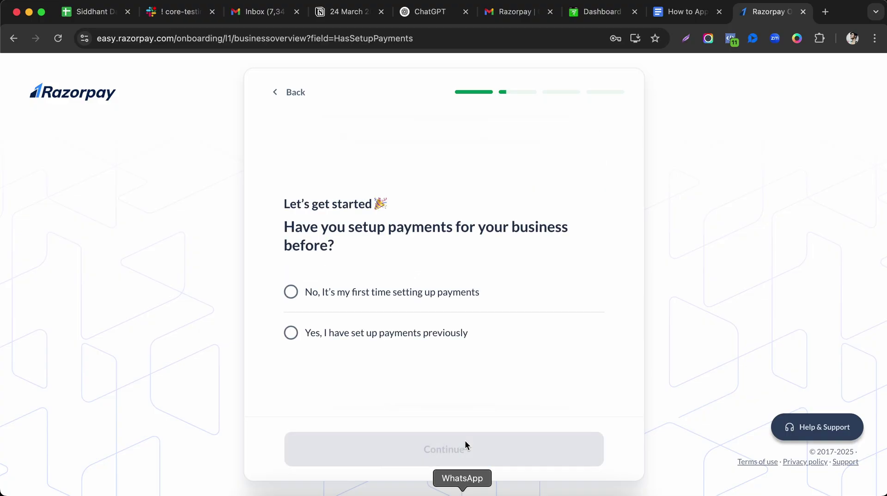
click(416, 303)
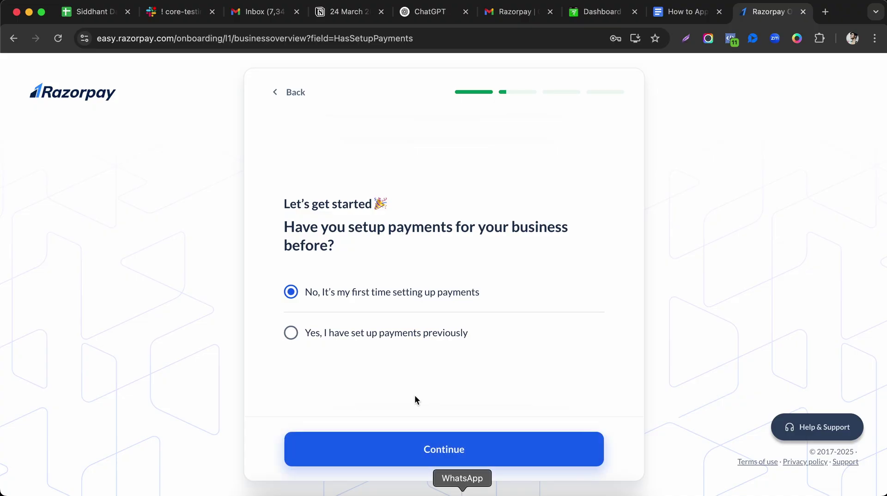
click(464, 456)
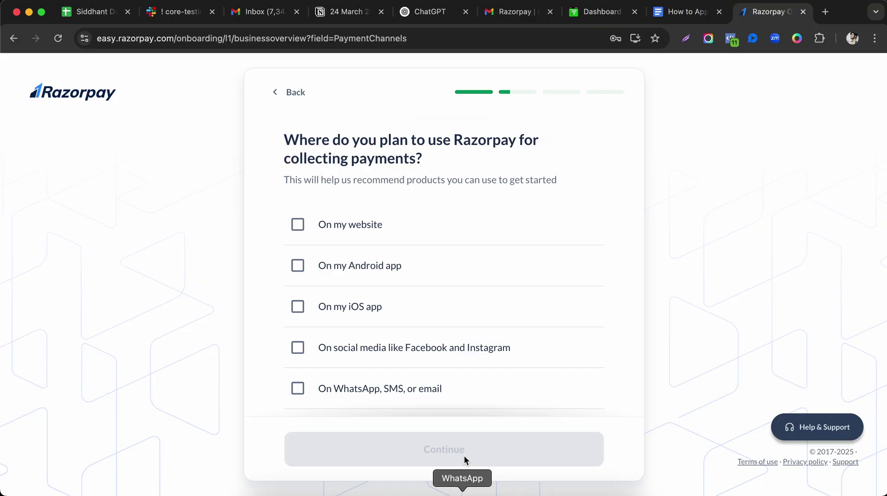
- Choose 'On my website' and 'On social media like Facebook and Instagram' as payment channels
click(355, 238)
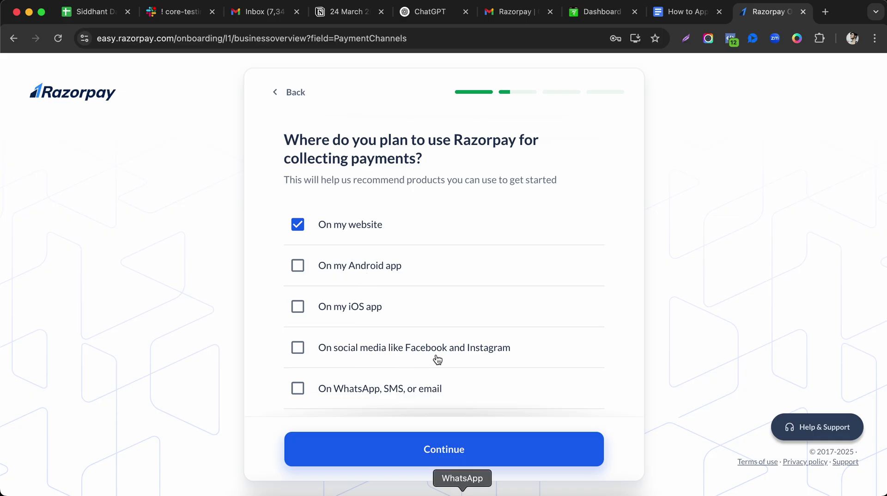
scroll(425, 373, down, 3)
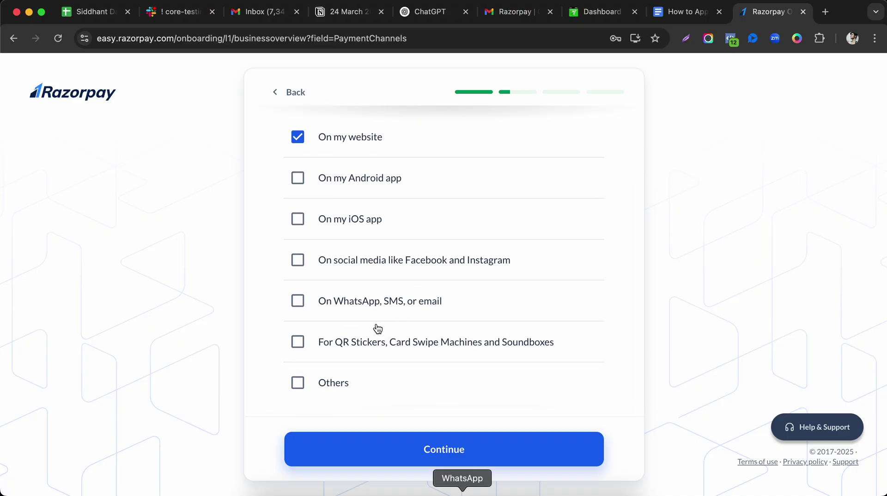
scroll(331, 228, up, 1)
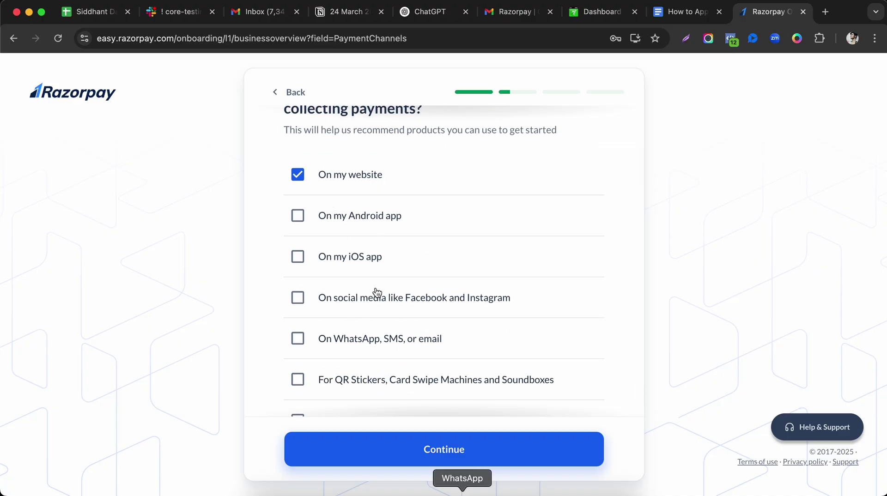
scroll(393, 302, down, 1)
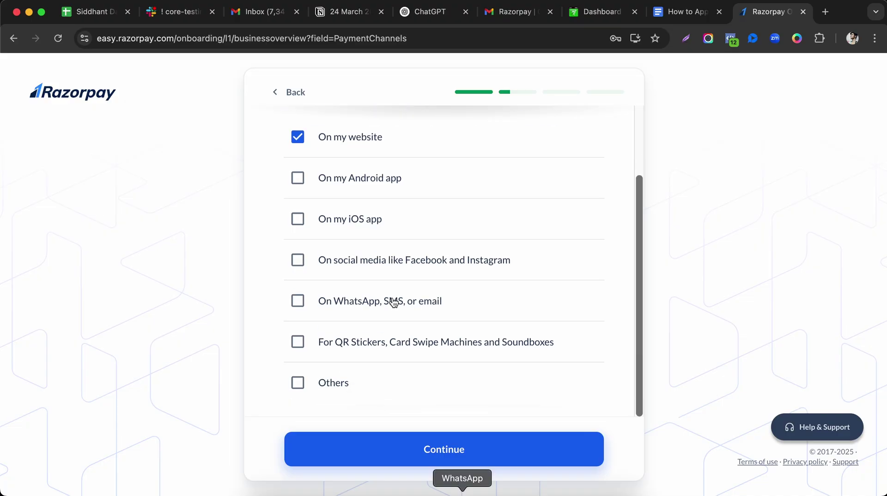
click(373, 265)
scroll(378, 307, up, 1)
scroll(342, 285, down, 1)
scroll(369, 376, up, 1)
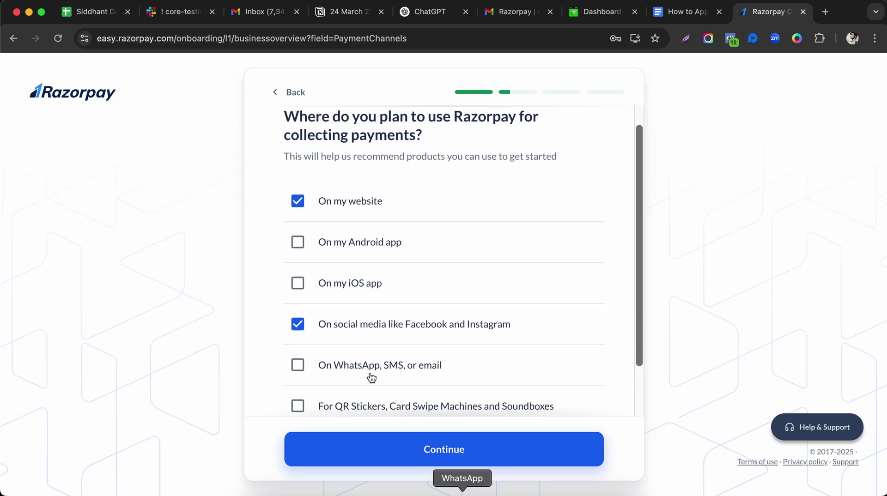
scroll(373, 378, down, 1)
click(437, 449)
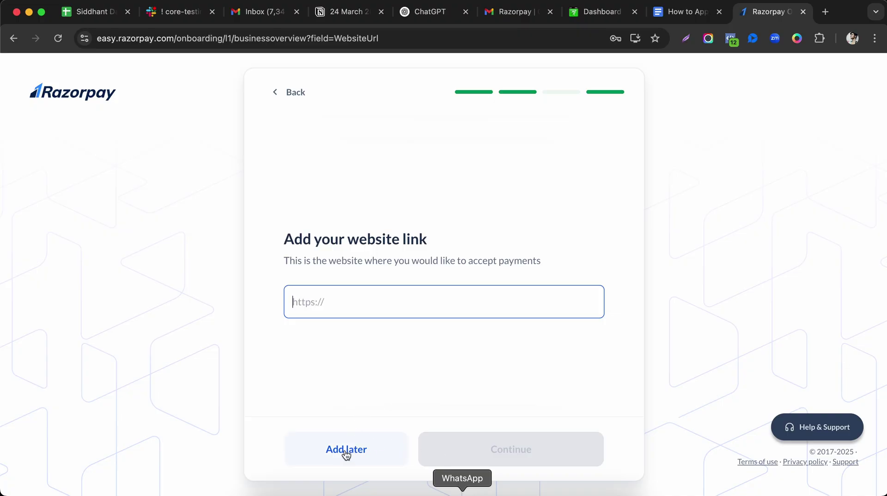
- Skip the website link, confirming Add later in the activation warning
click(366, 457)
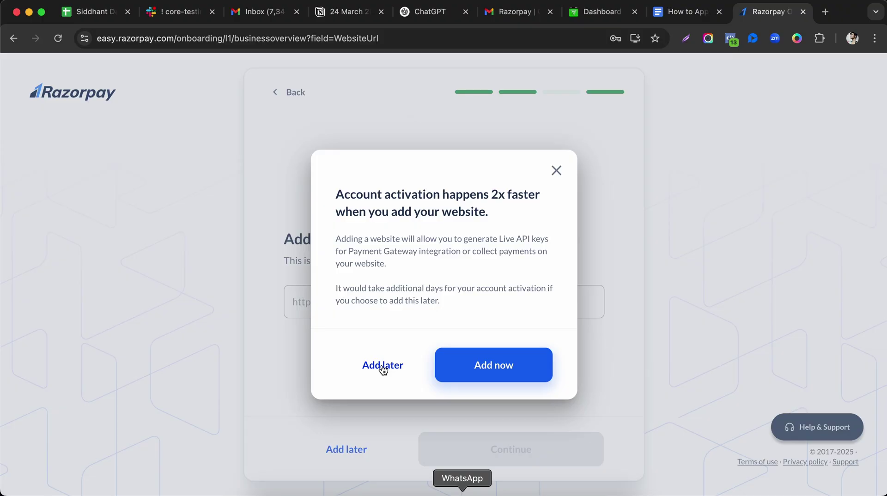
click(383, 366)
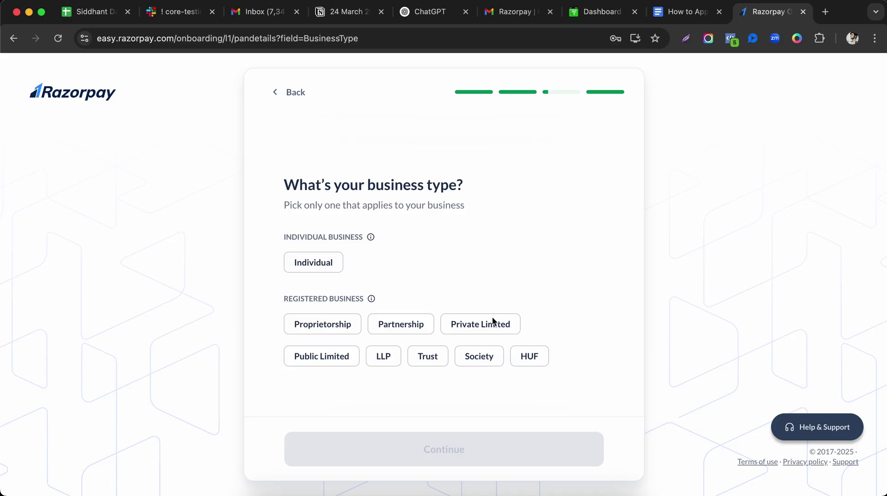
- Set the business type to Individual under Individual Business
click(329, 269)
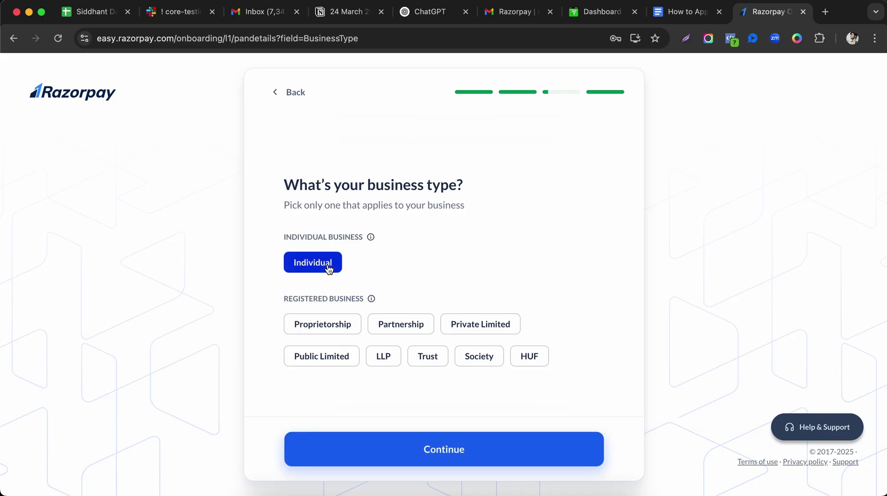
click(450, 455)
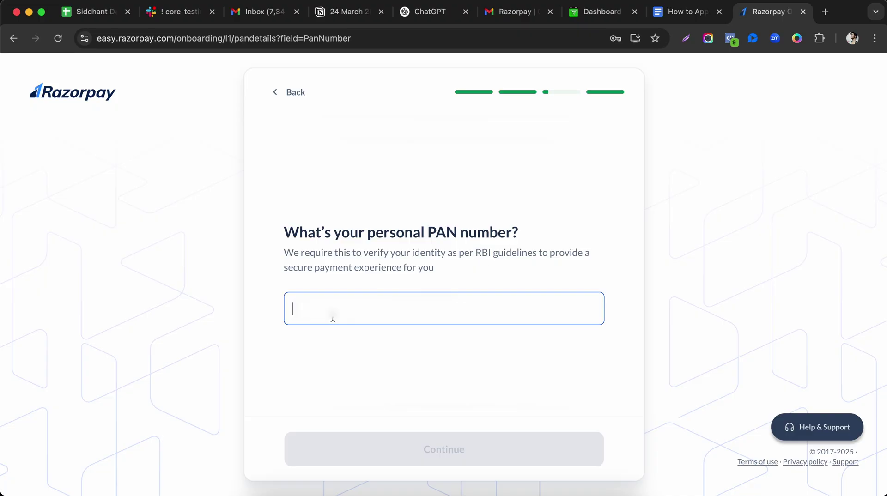
- Submit the personal PAN number and the name exactly as printed on the PAN card
text(ABCDE)
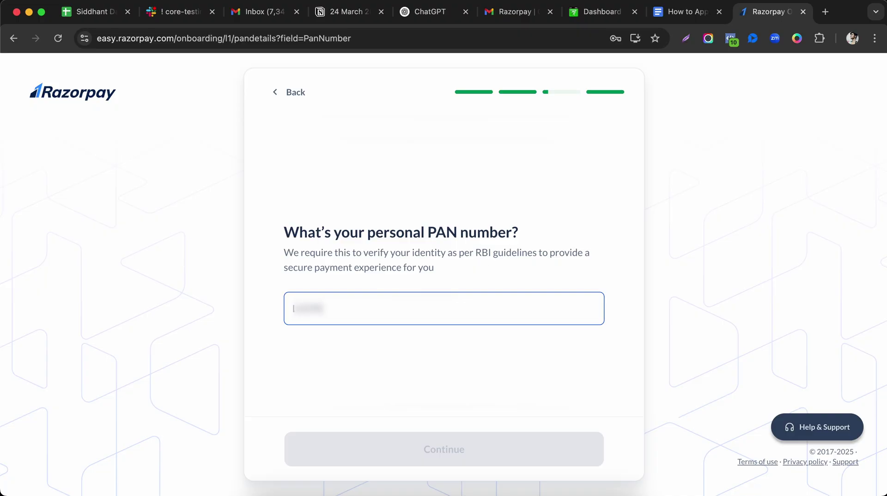
text(1234F)
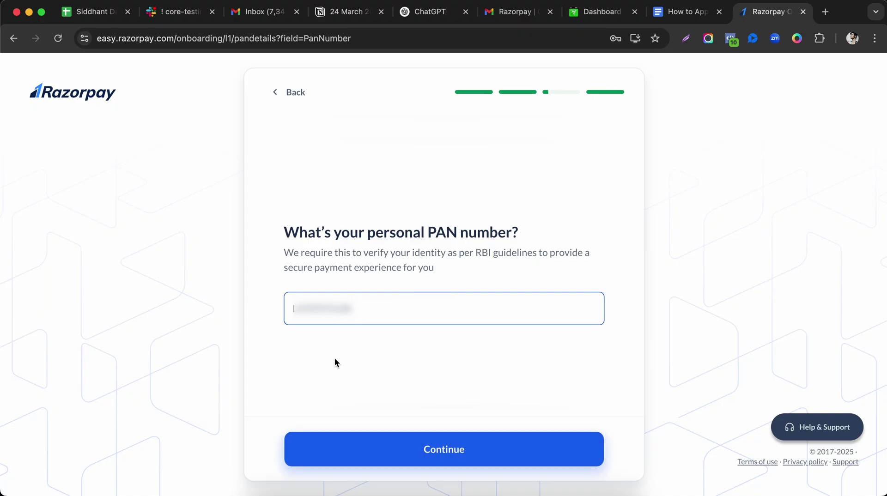
click(398, 456)
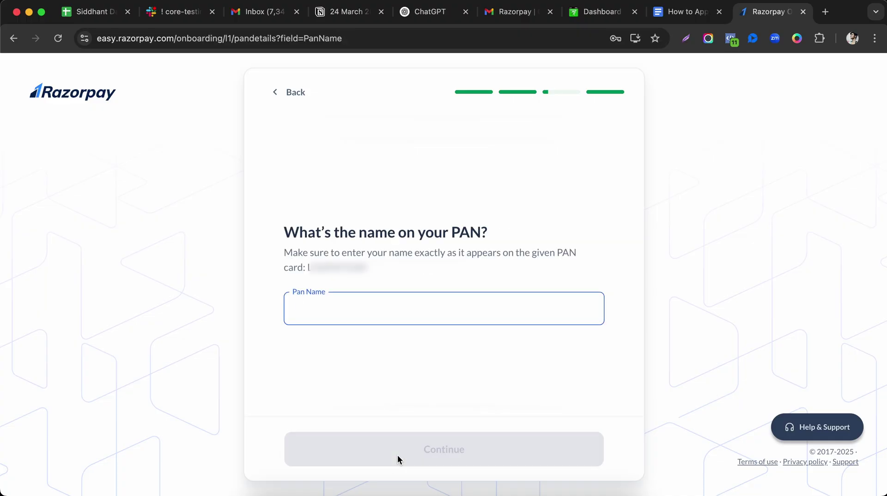
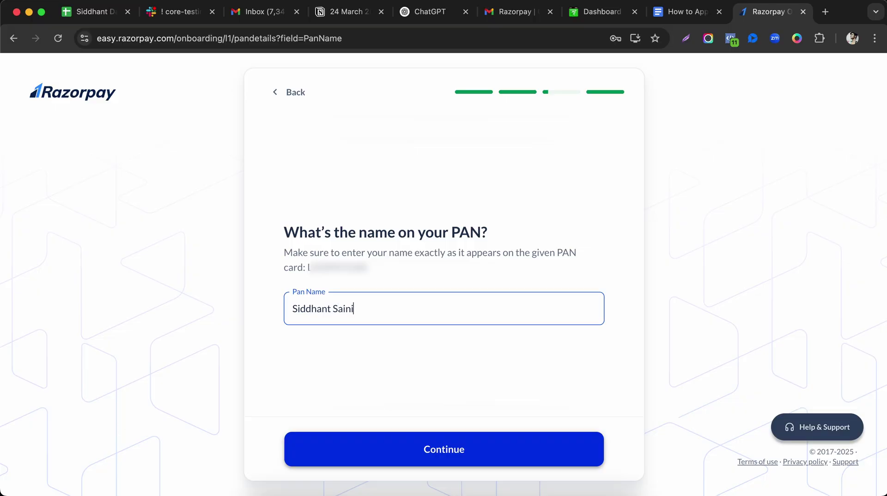
click(453, 445)
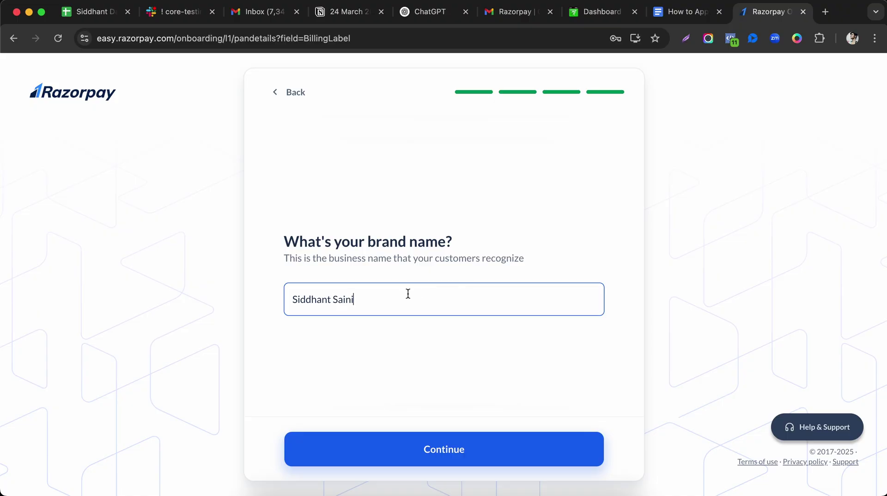
- Accept the brand name and the account-updates email address to reach the details review
click(433, 461)
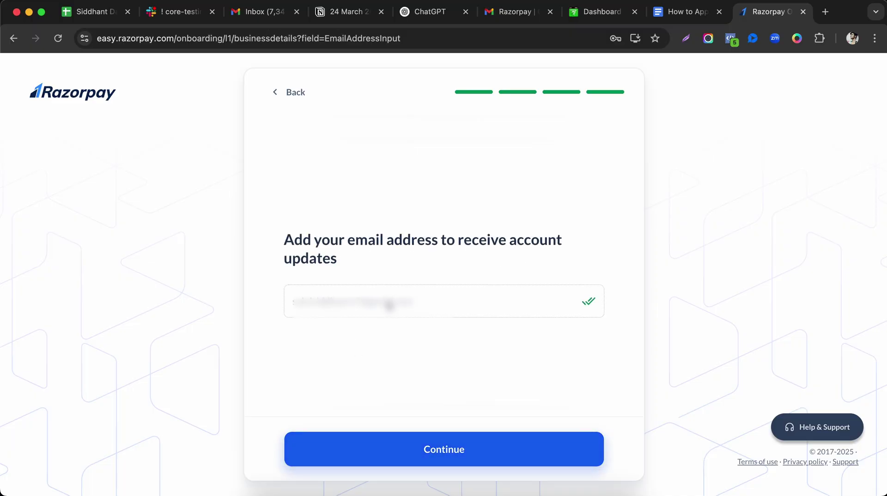
click(470, 451)
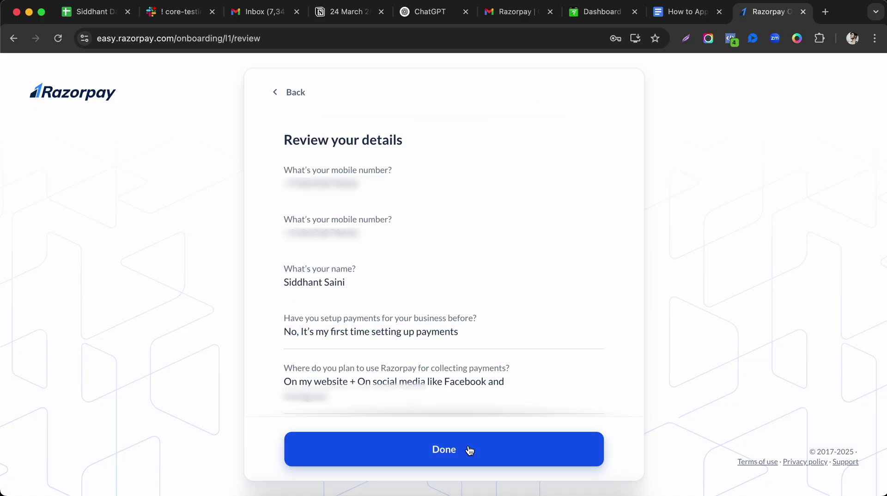
- Look over the listed basic details and submit them with Done
scroll(336, 233, down, 5)
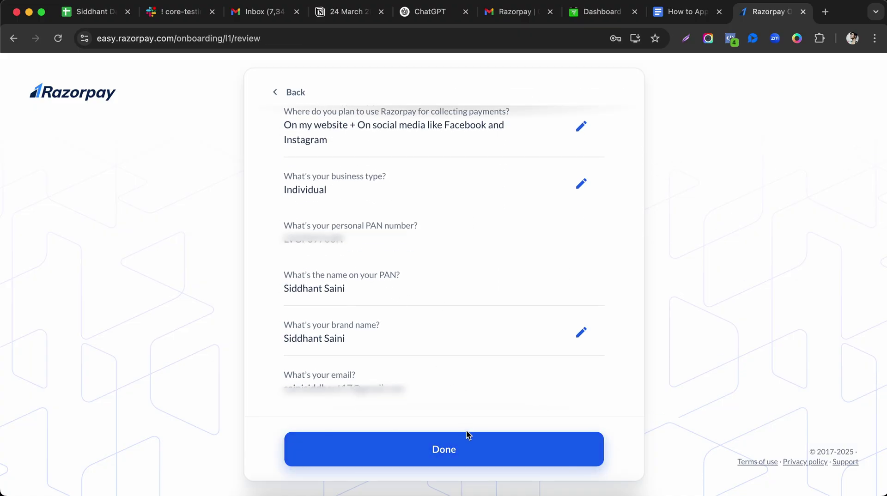
click(460, 451)
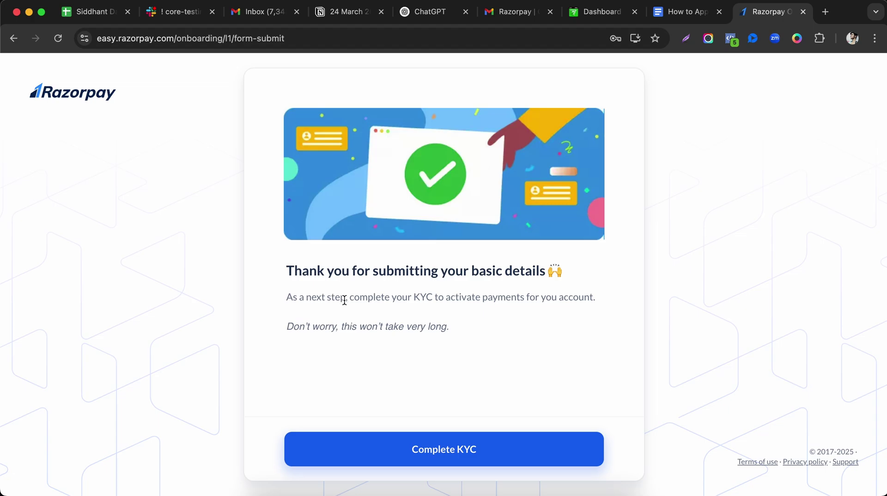
- Read the thank-you note about completing KYC next, then start the KYC
drag(345, 300, 440, 303)
click(441, 303)
drag(288, 325, 406, 327)
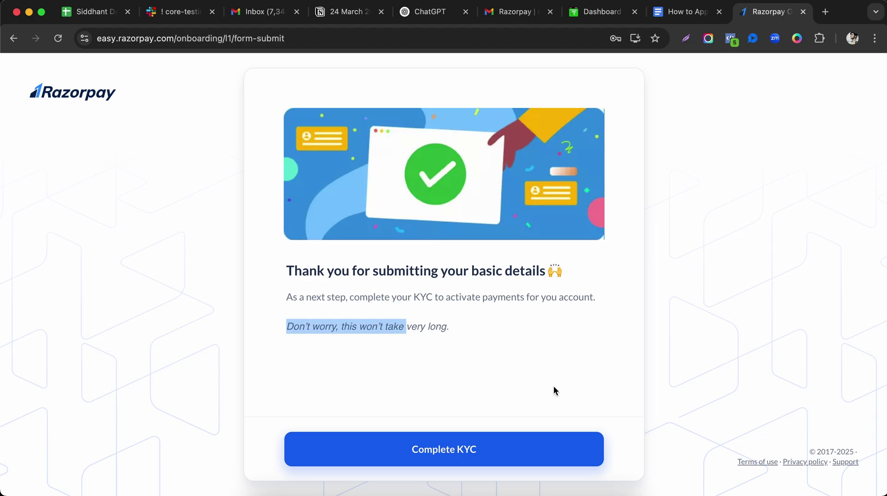
click(449, 461)
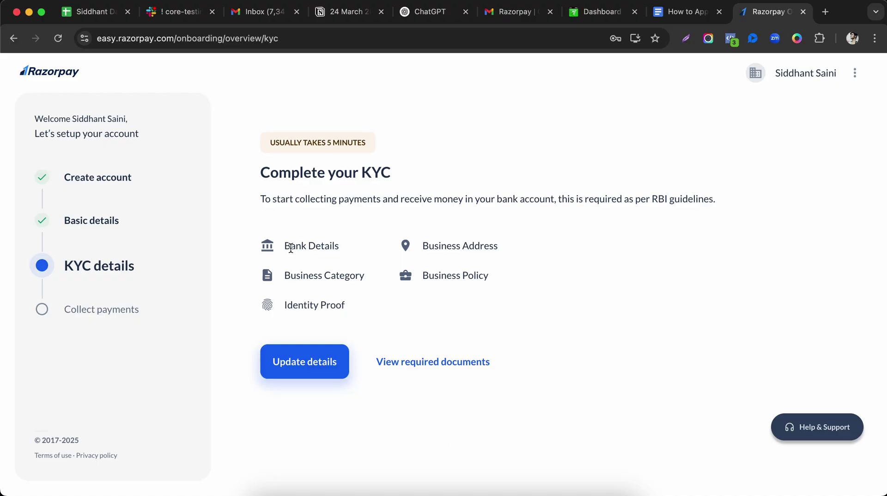
- Review the listed KYC requirements, including Identity Proof, and open the KYC sections to fill in
drag(331, 250, 490, 303)
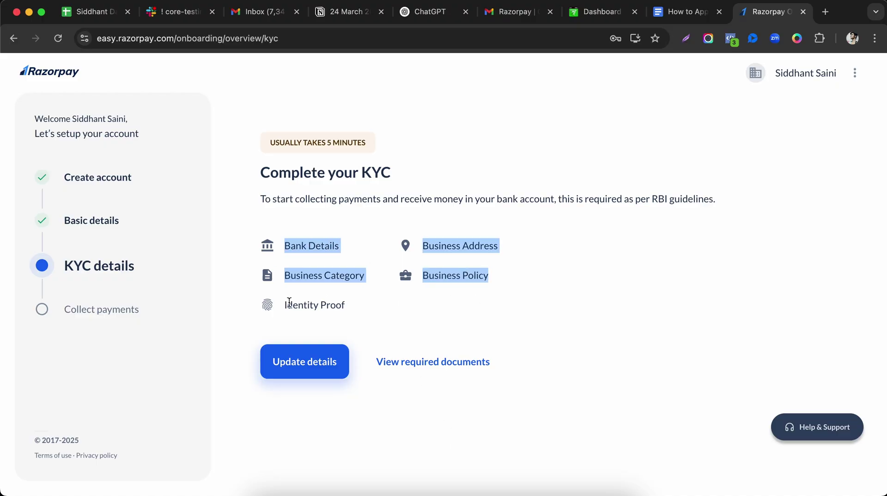
drag(285, 304, 367, 303)
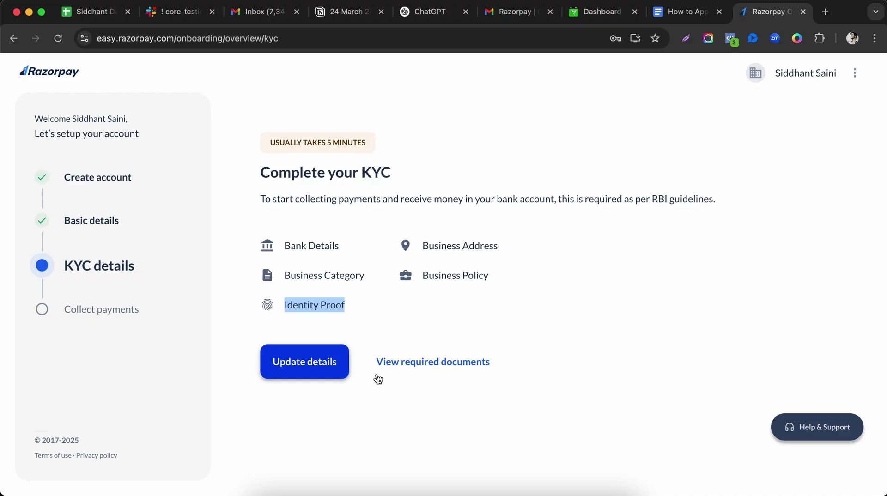
click(329, 371)
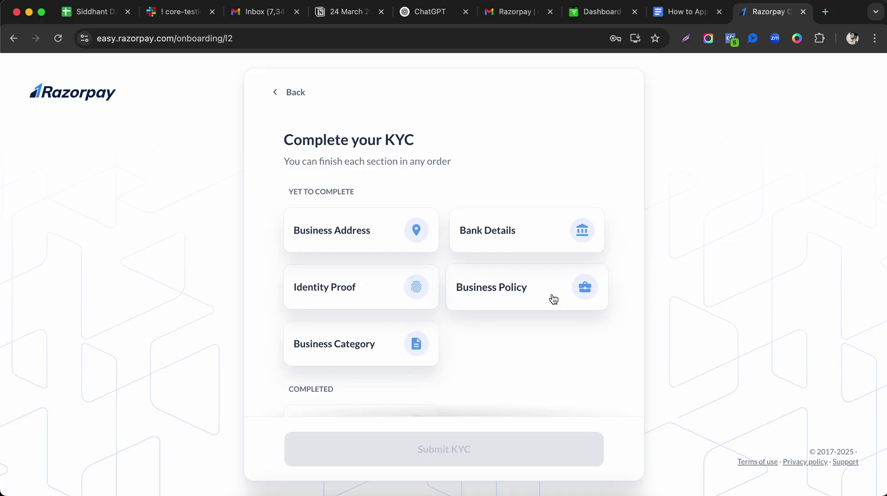
- Open the Business Address section and dismiss the browser's saved-address suggestions
scroll(398, 346, down, 2)
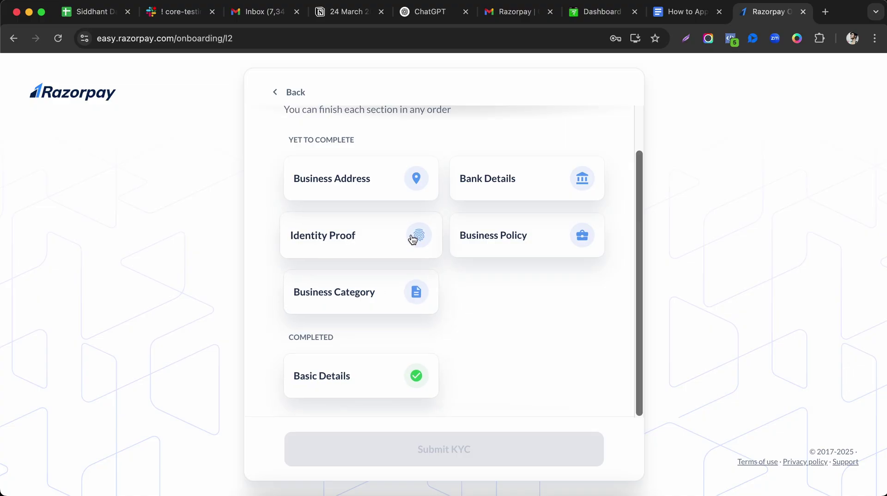
scroll(393, 208, up, 2)
click(394, 207)
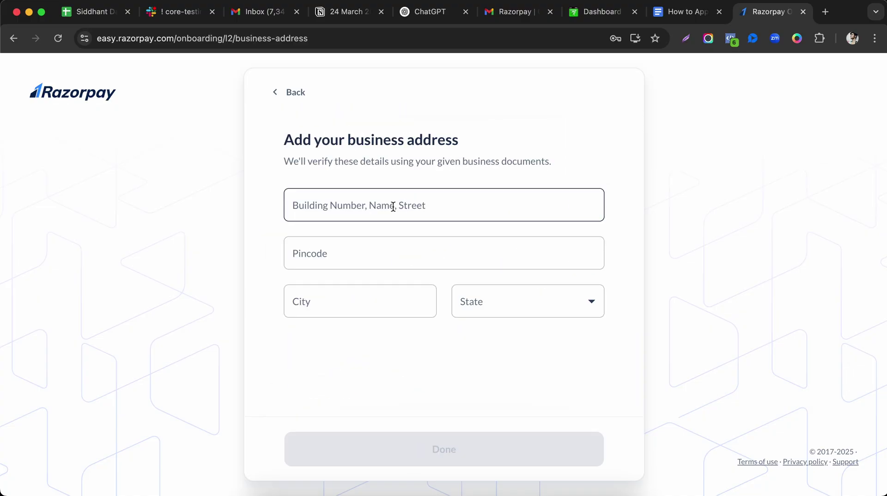
click(375, 203)
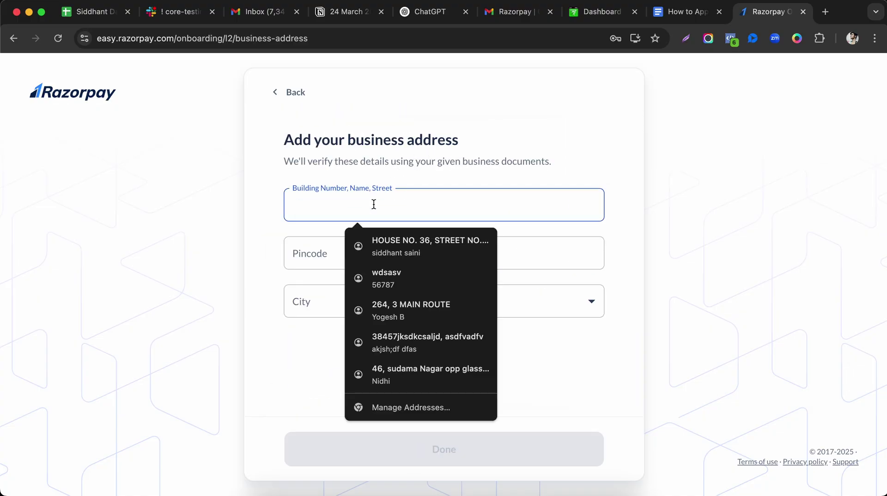
click(243, 272)
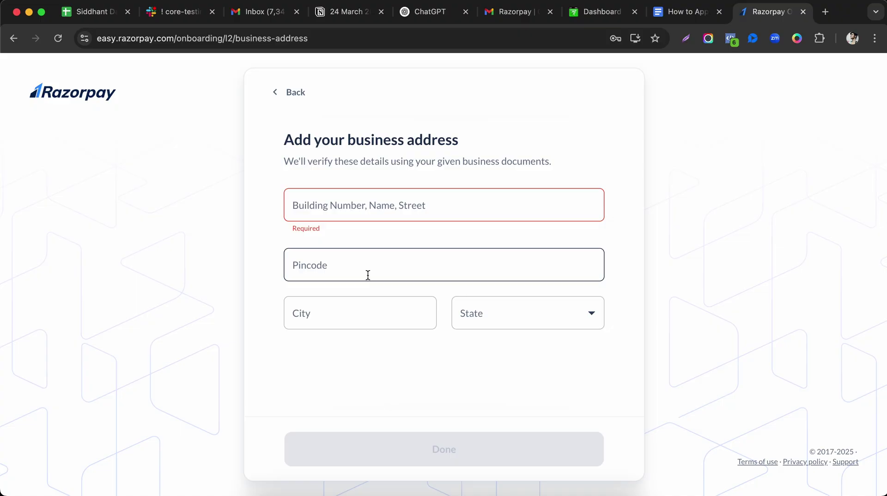
- In a new browser tab, load the FlexiFunnels site and then a Google search page
click(830, 15)
text(flexifunnels.com)
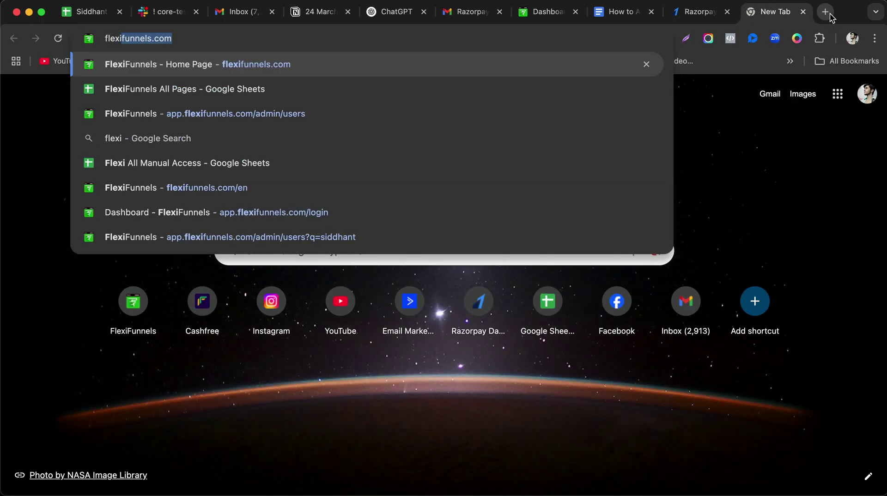
key(Return)
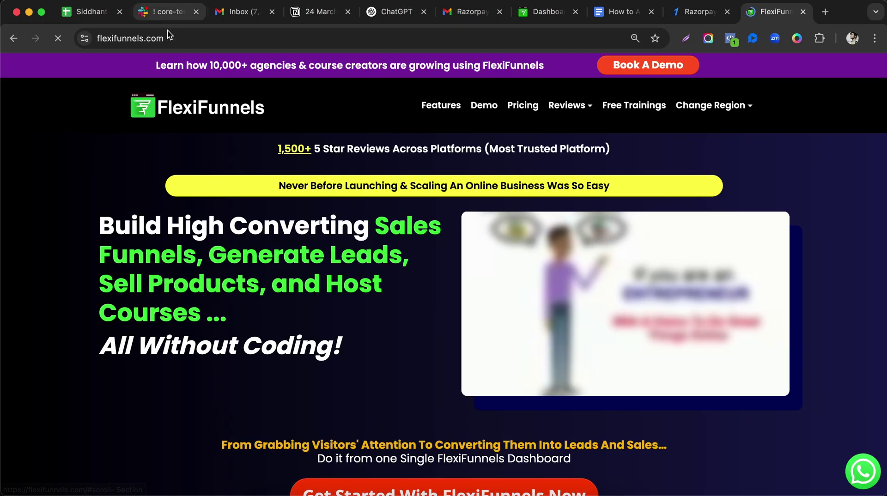
click(181, 37)
text(googl)
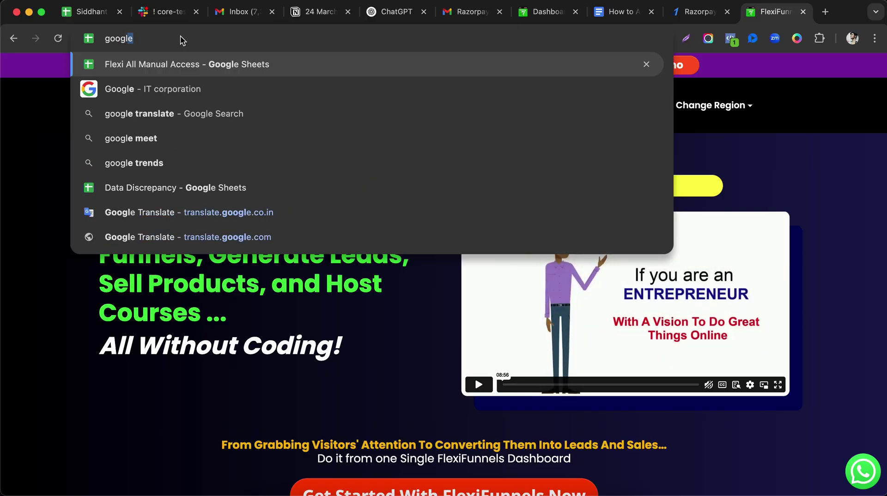
text(e)
key(Return)
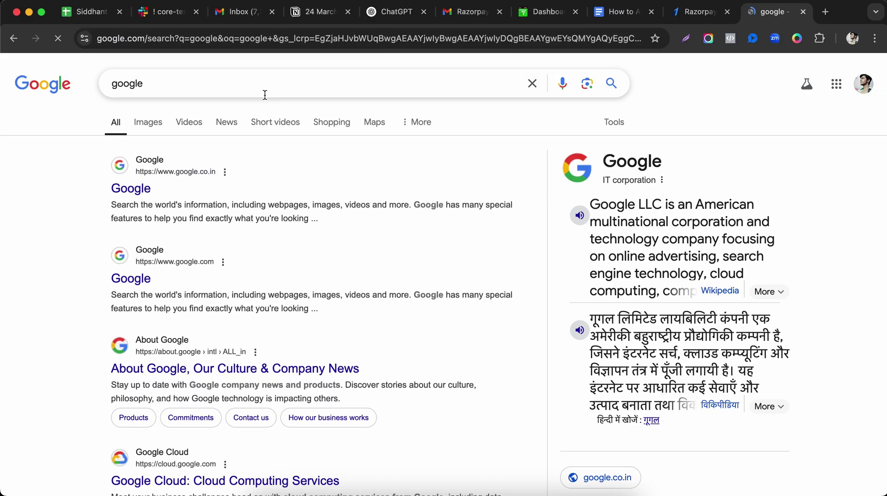
- Search Google for 'flexifunnels' and select the company's address in its listing
double_click(264, 95)
key(BackSpace)
text(flexifunnels)
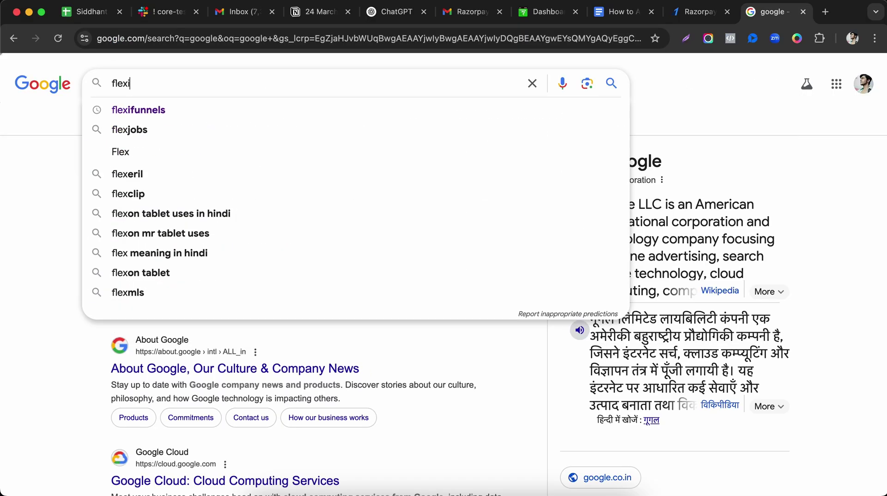
key(Return)
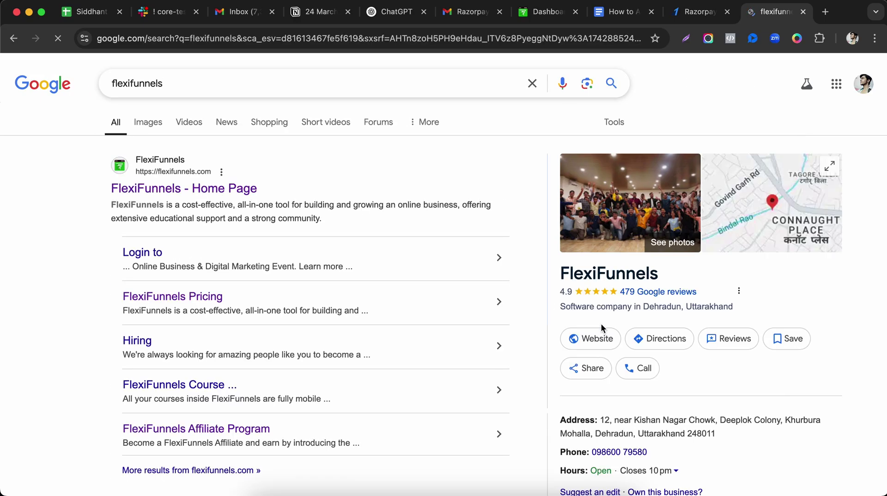
scroll(594, 340, down, 2)
drag(603, 373, 725, 389)
key(cmd+c)
- Paste the FlexiFunnels address into the Razorpay building and street field
click(701, 11)
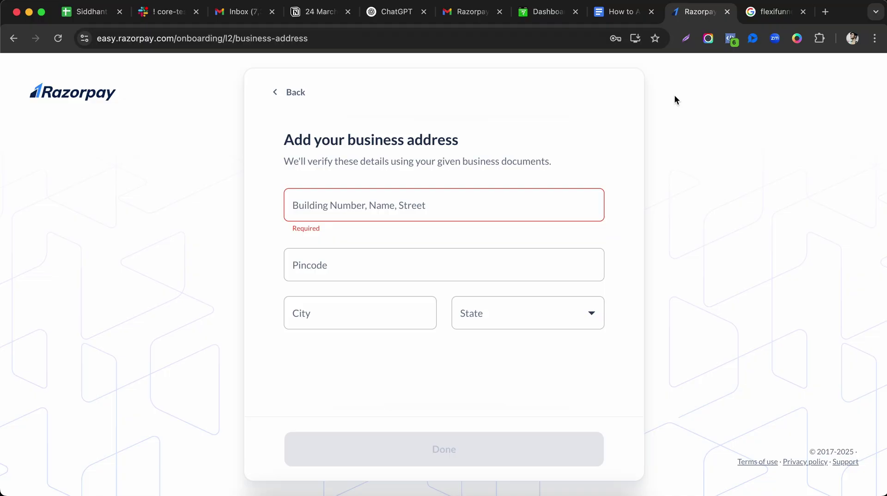
click(455, 214)
key(cmd+v)
click(338, 259)
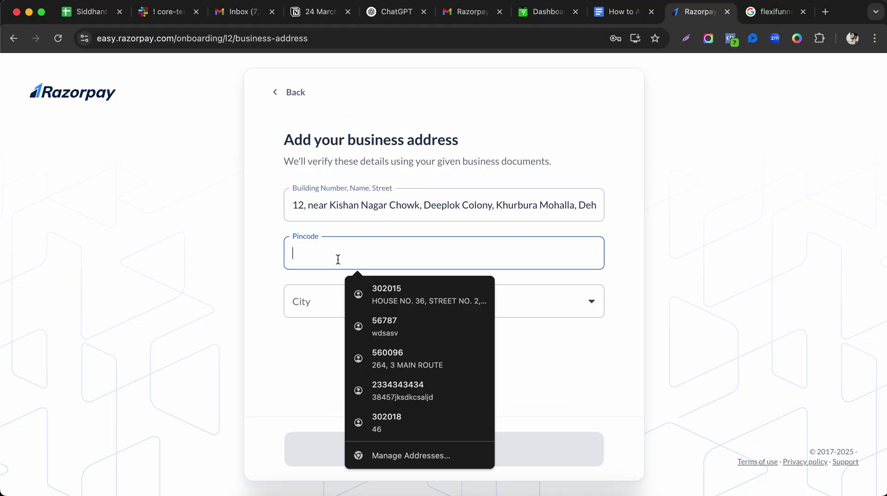
click(590, 227)
- Copy pincode 248011 into the Pincode field so Dehradun and Uttranchal fill in, then submit
click(772, 12)
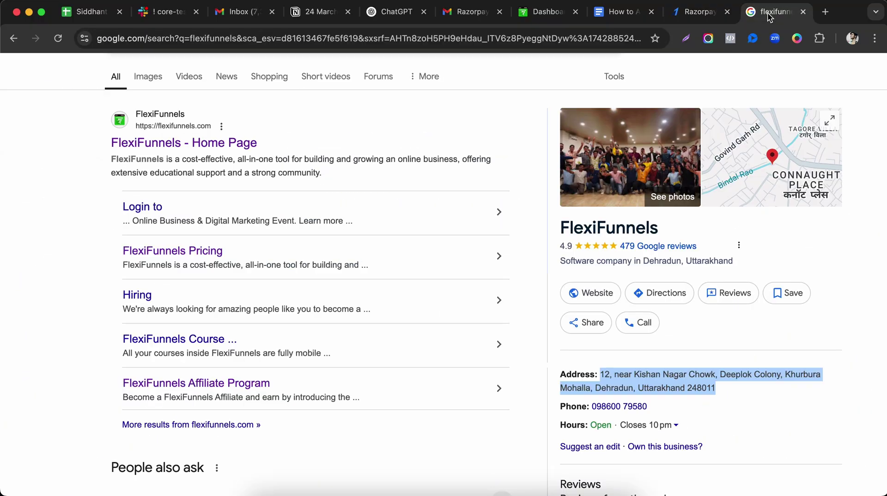
double_click(702, 388)
key(cmd+c)
click(700, 11)
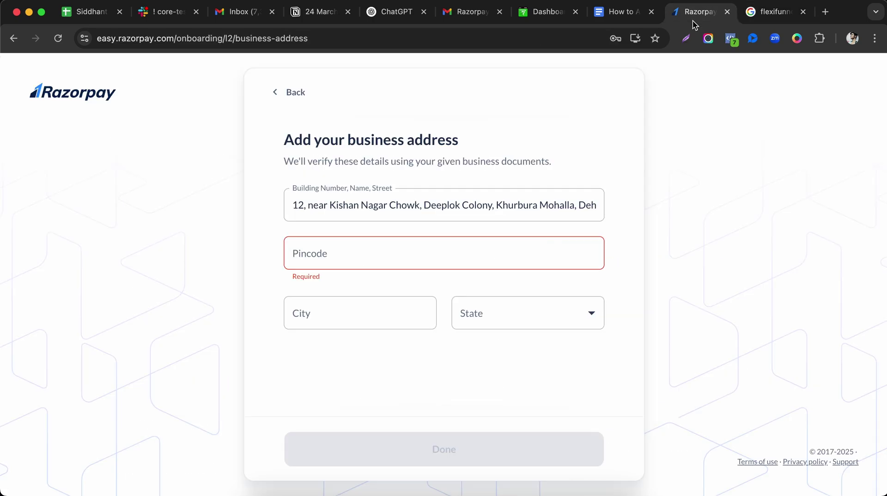
click(439, 253)
key(cmd+v)
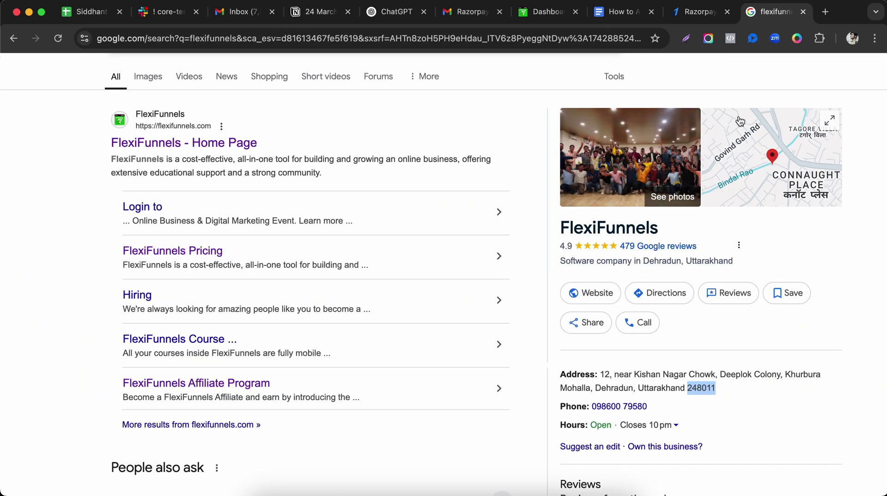
click(702, 11)
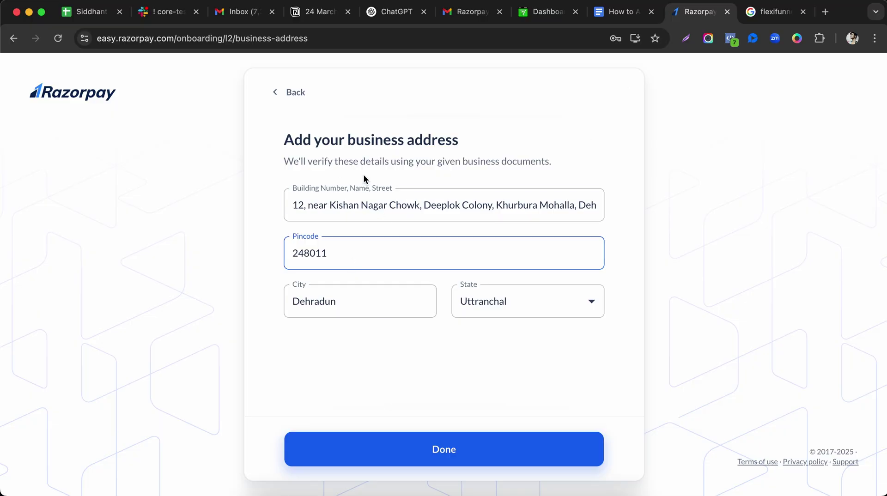
drag(275, 139, 430, 148)
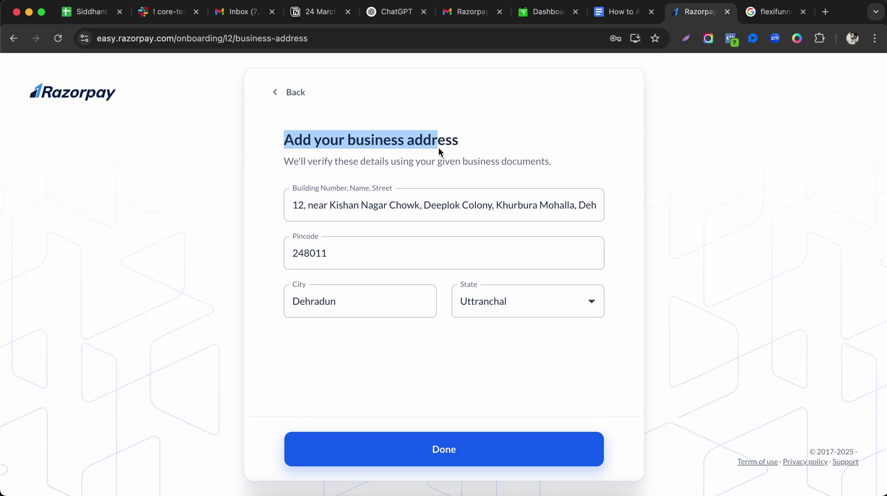
click(454, 446)
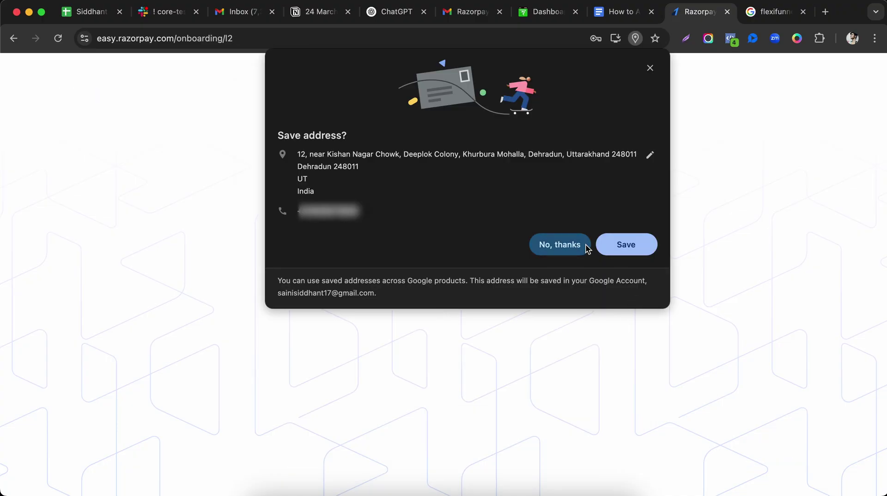
- Decline saving the address in the browser, then set Identity Proof to manual upload
click(560, 244)
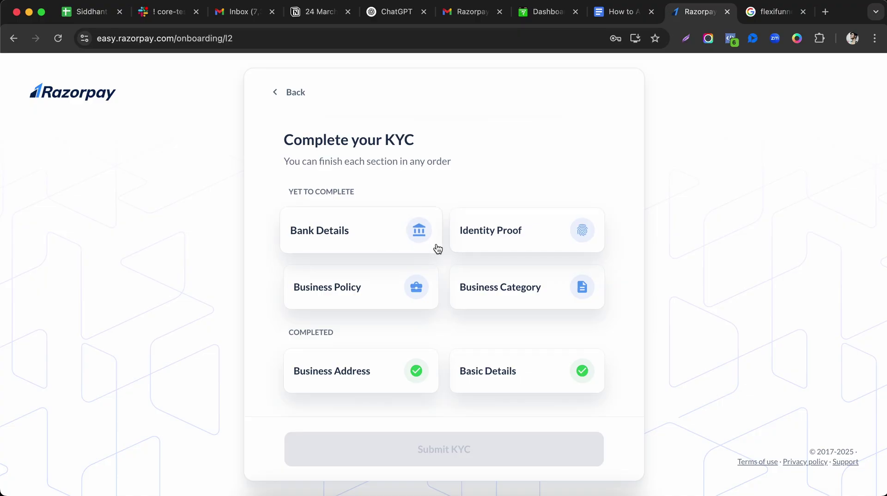
click(525, 240)
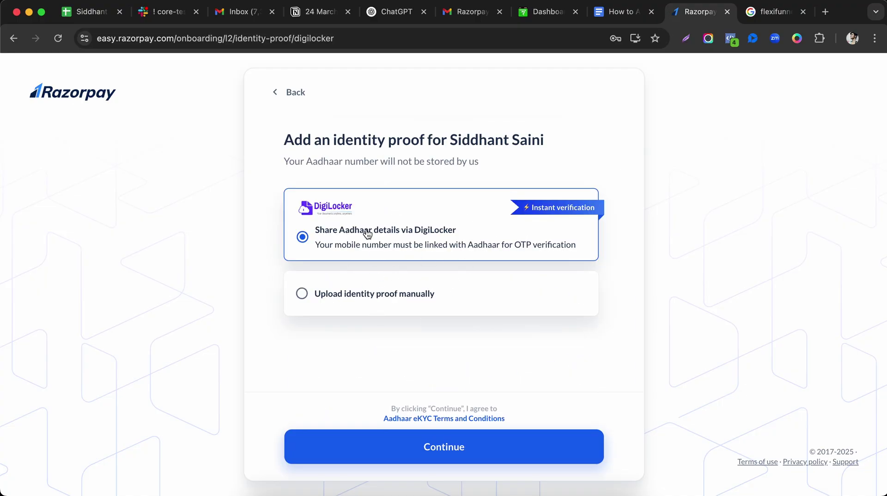
click(392, 303)
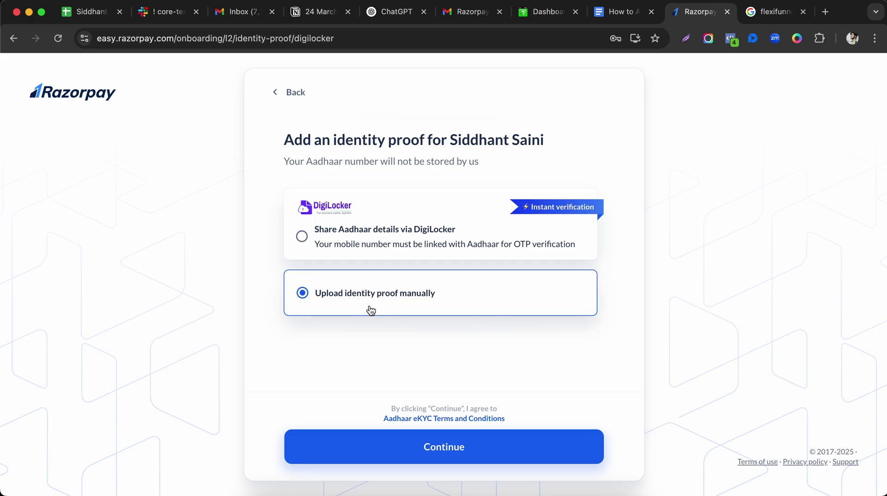
click(432, 458)
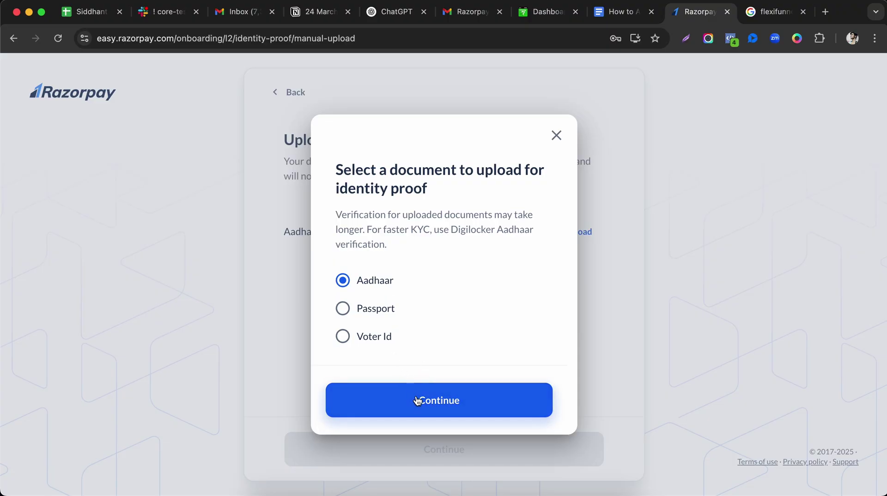
- Confirm Aadhaar and upload the front-side Aadhaar image from the ID scans folder
click(418, 400)
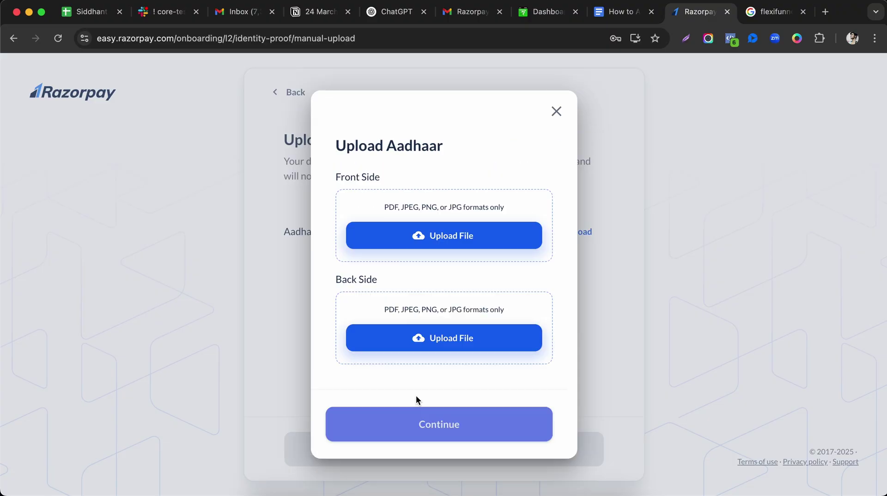
click(459, 241)
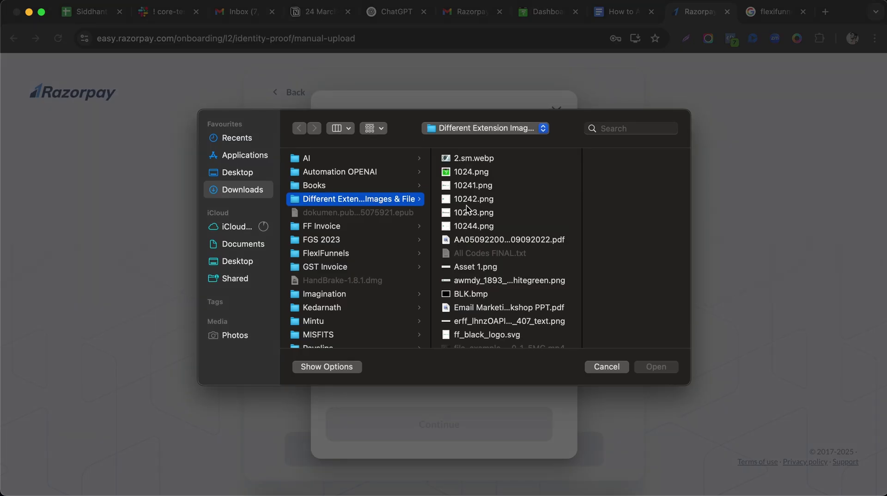
scroll(467, 210, down, 2)
scroll(468, 211, down, 5)
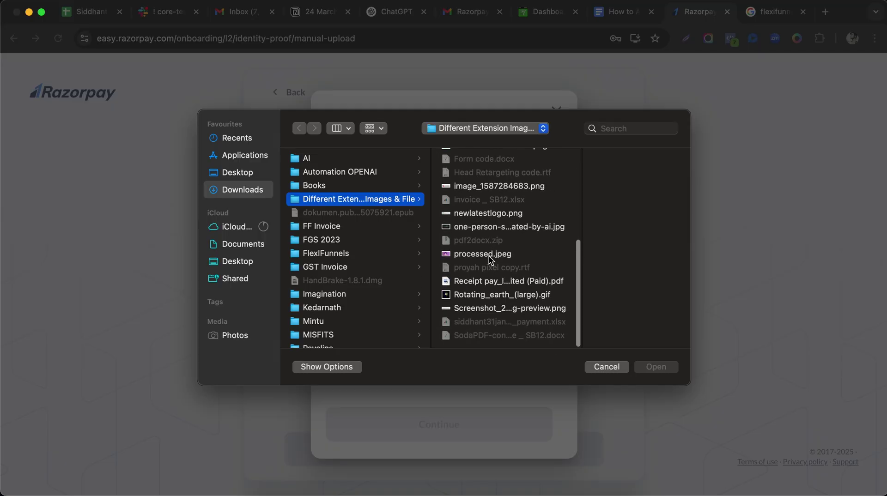
scroll(321, 329, down, 3)
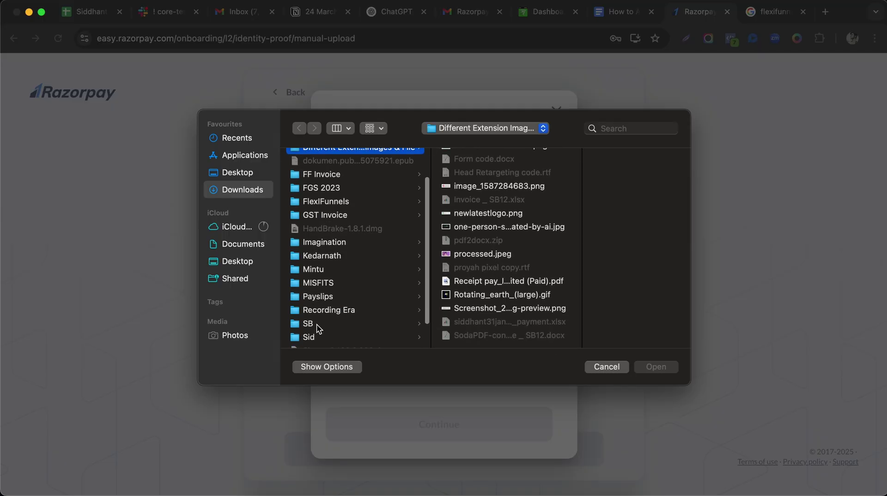
click(312, 319)
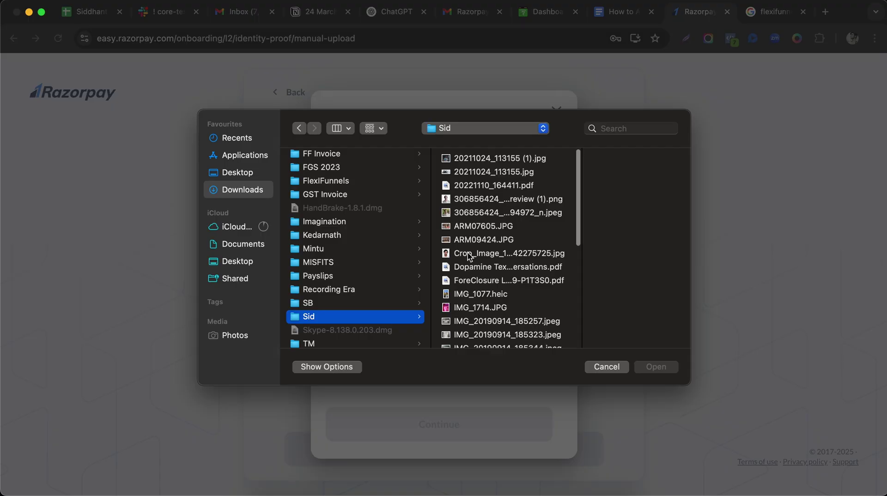
scroll(470, 281, down, 5)
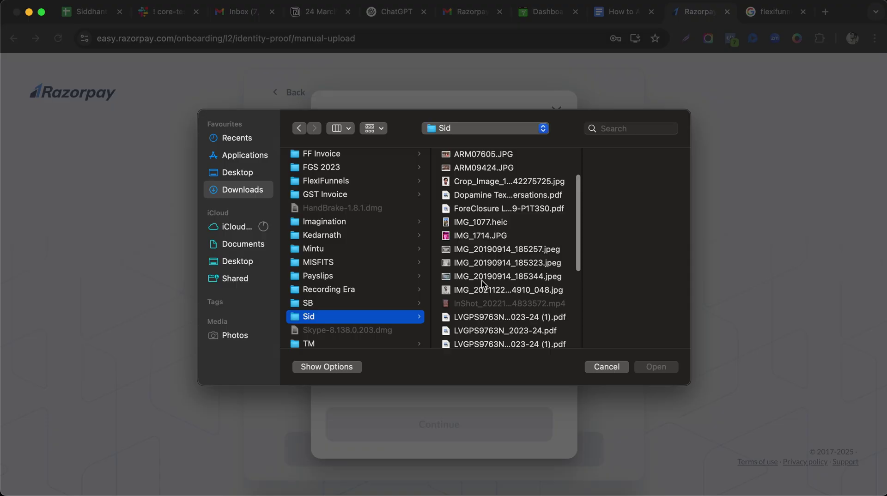
click(480, 268)
key(Up)
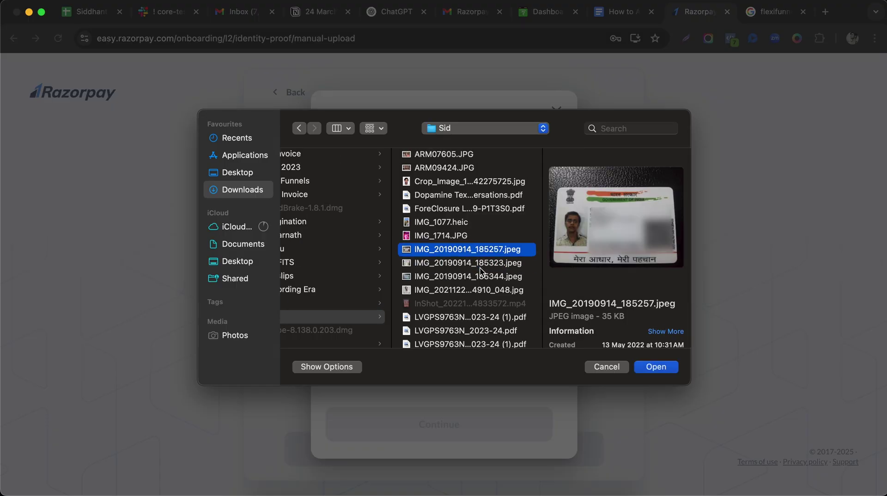
click(651, 370)
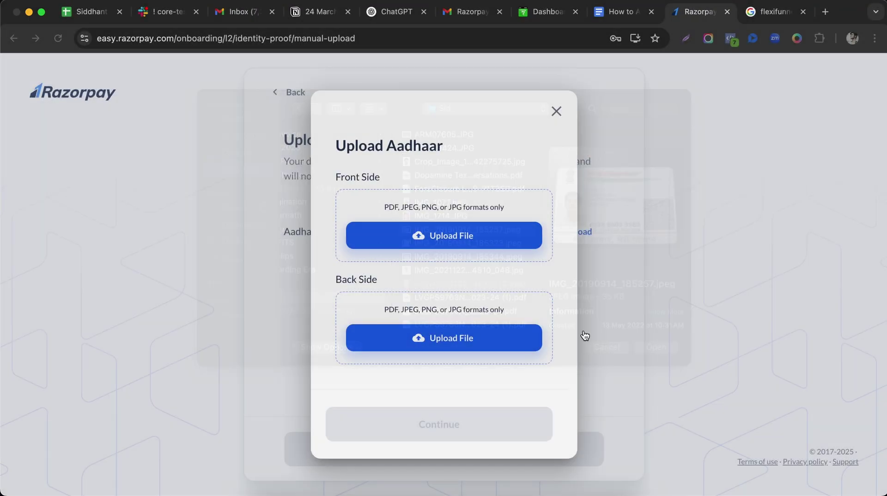
- Upload IMG_20190914_185323.jpeg as the Aadhaar back side
click(471, 342)
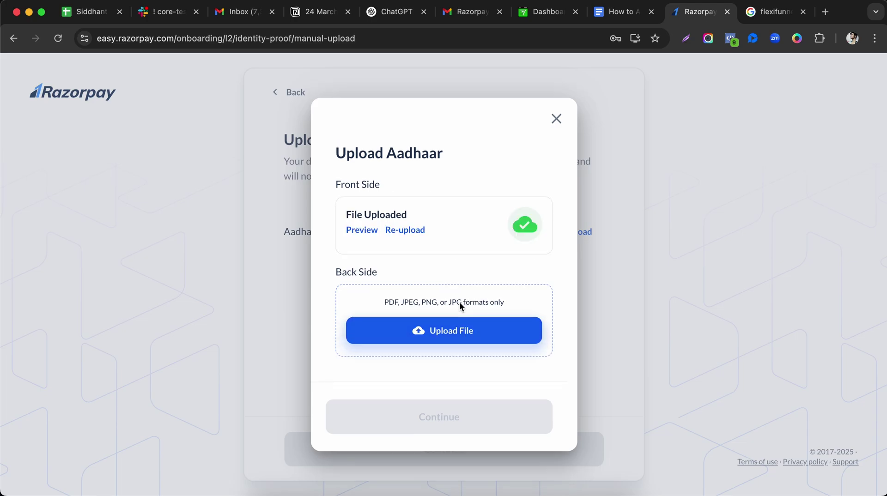
click(461, 331)
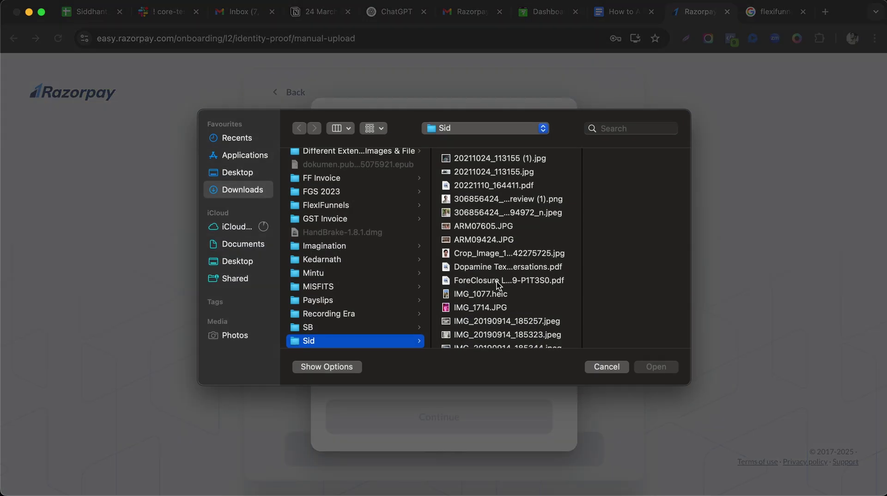
scroll(512, 301, down, 1)
click(502, 278)
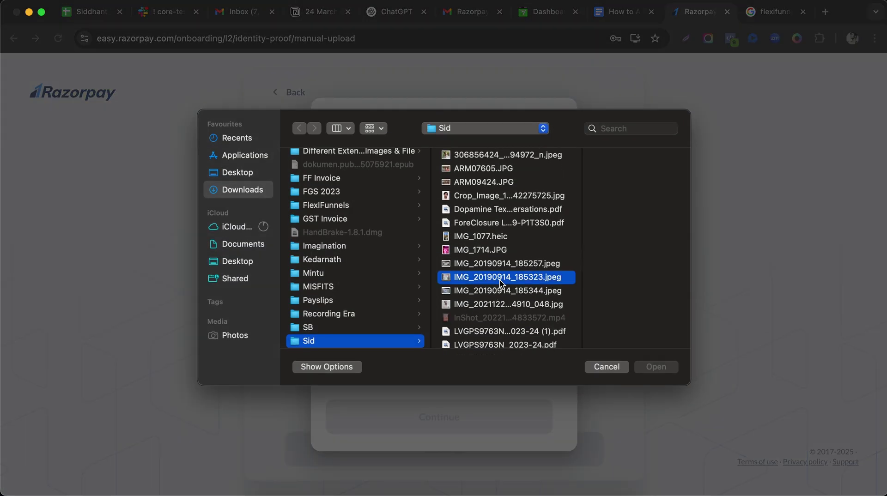
click(650, 368)
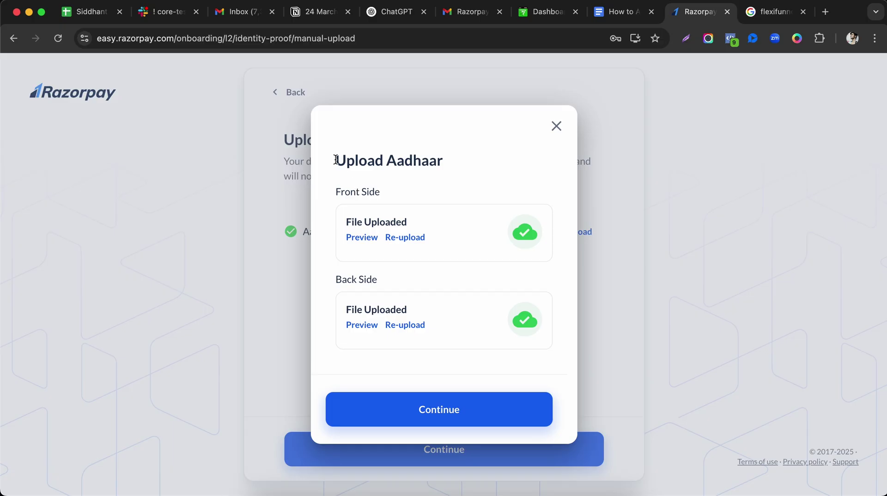
- Close the Upload Aadhaar window and continue past the completed identity proof step
drag(336, 159, 431, 178)
click(452, 416)
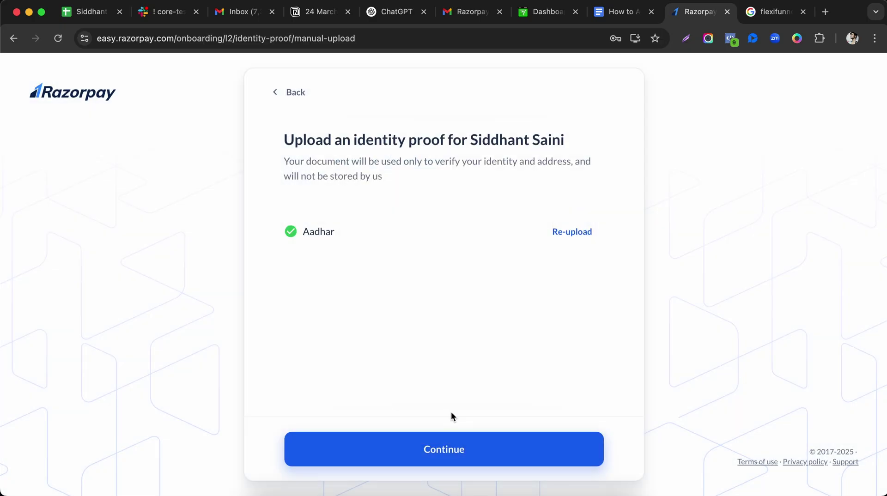
click(484, 450)
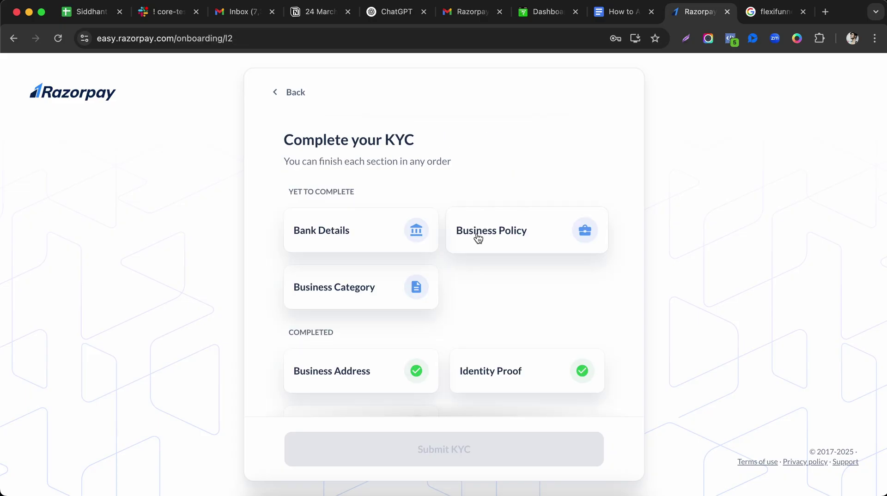
- Bring up the Business Policy form and check its cancellation-time and support email fields
click(519, 233)
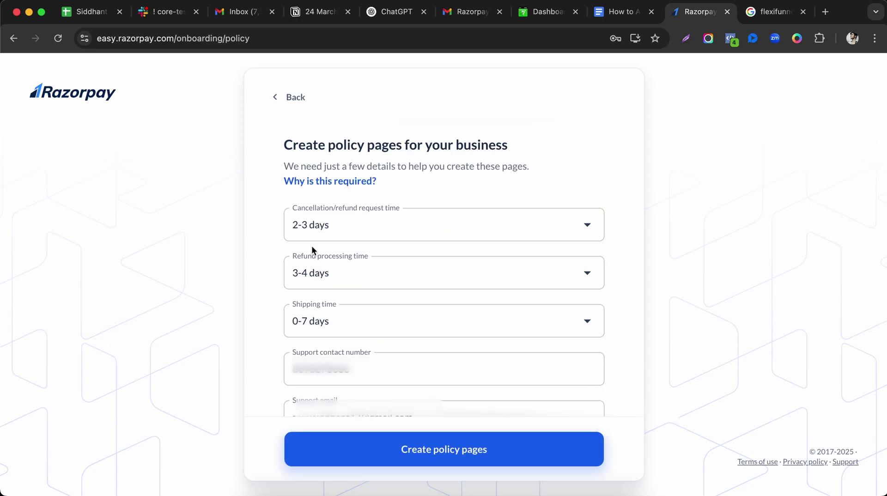
scroll(311, 245, down, 1)
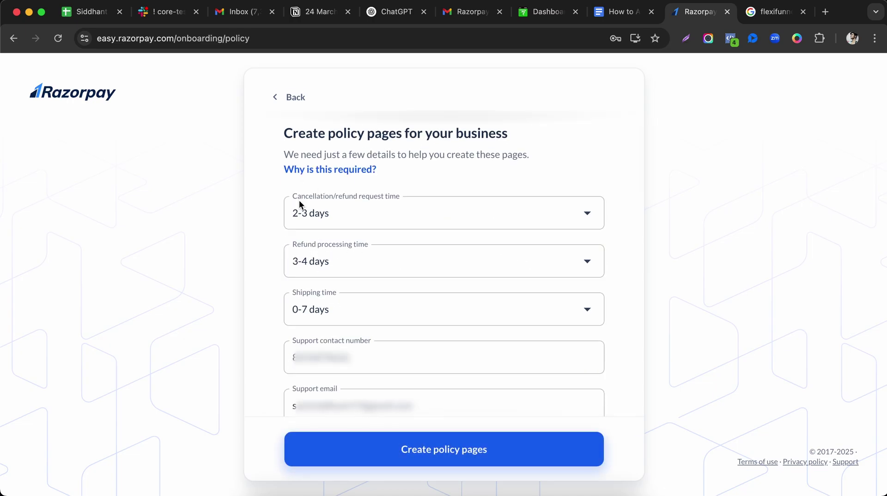
click(389, 199)
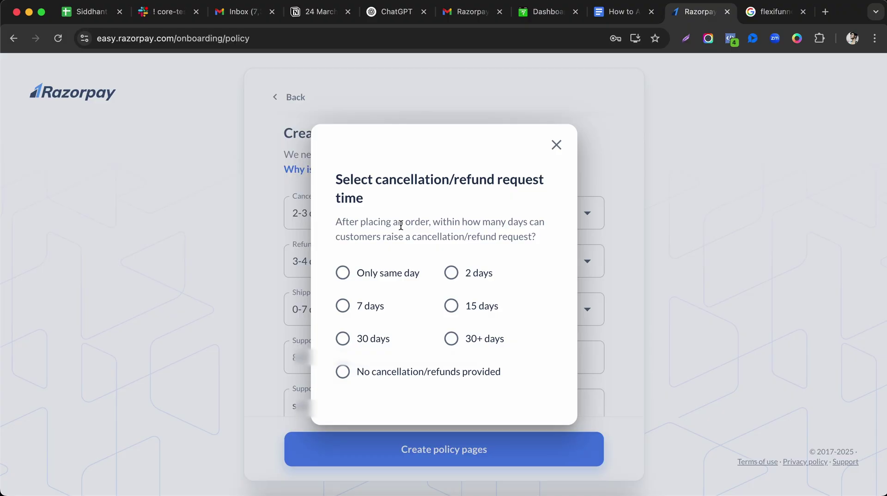
click(556, 145)
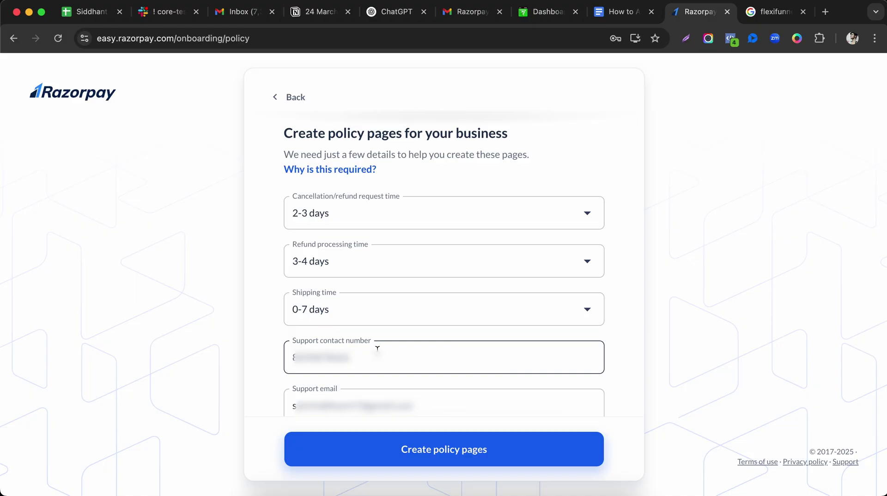
key(Tab)
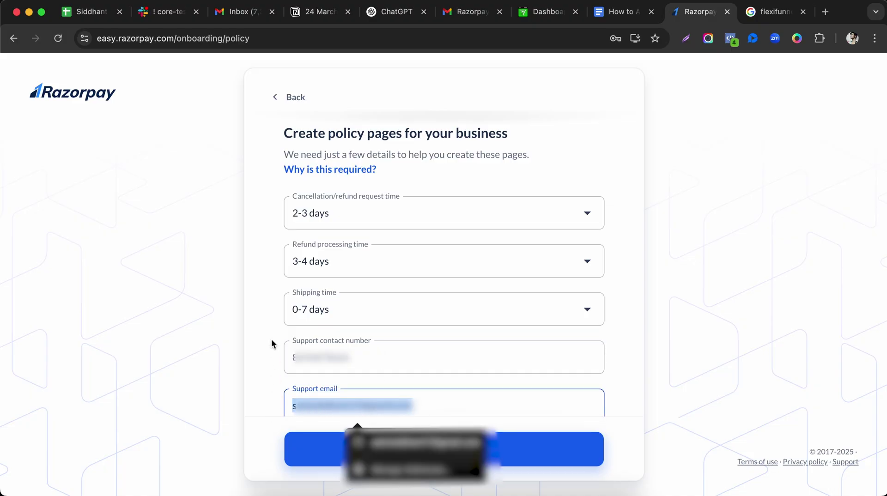
click(371, 362)
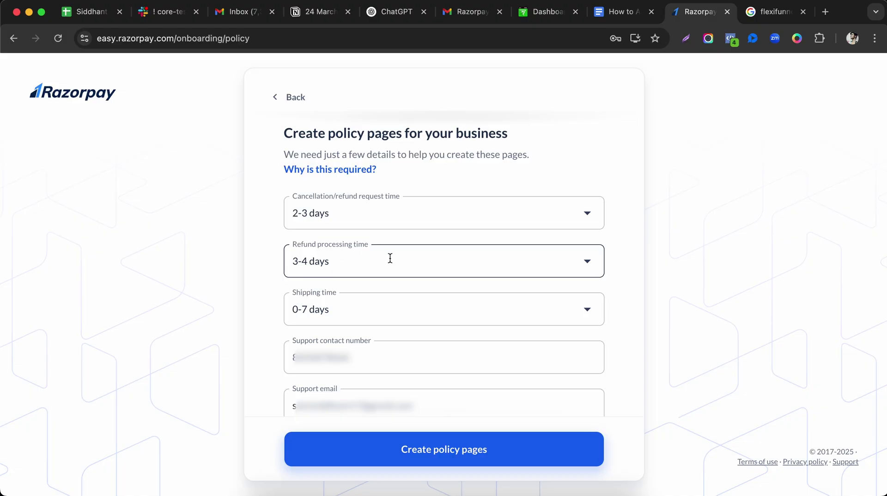
- Choose No refunds provided, No shipping required and No cancellation/refunds provided, then generate the policy pages
click(352, 258)
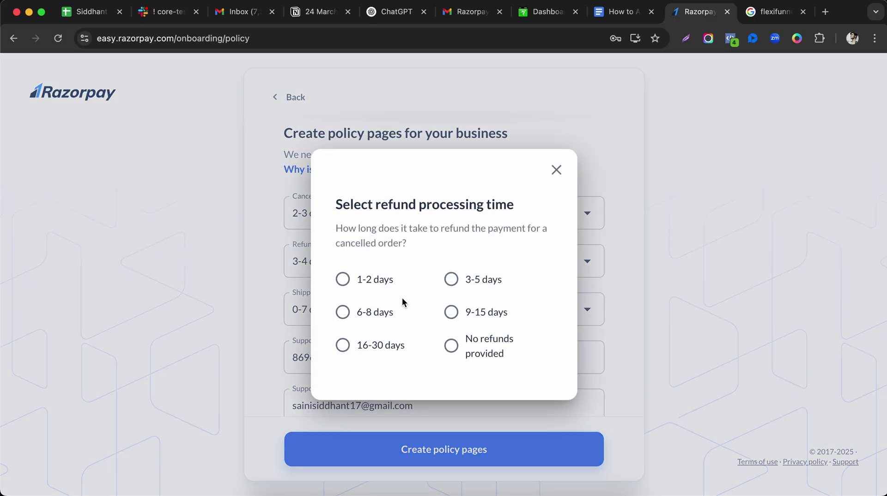
click(483, 355)
click(356, 321)
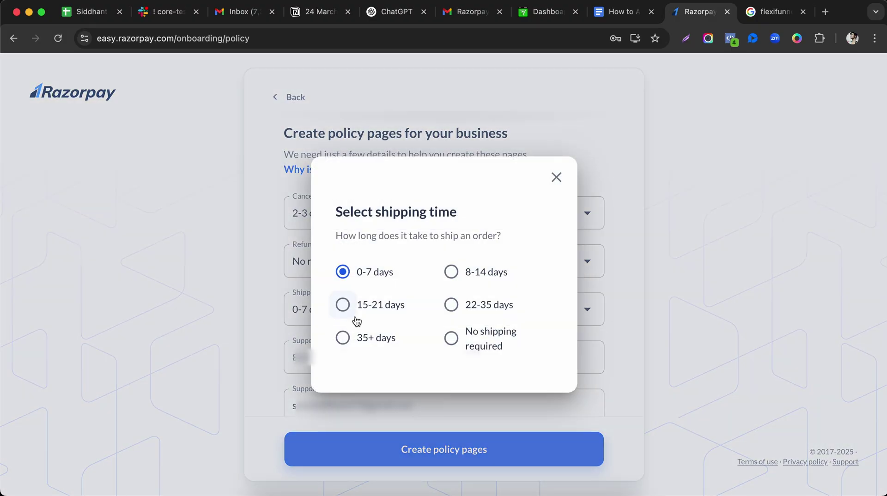
click(451, 338)
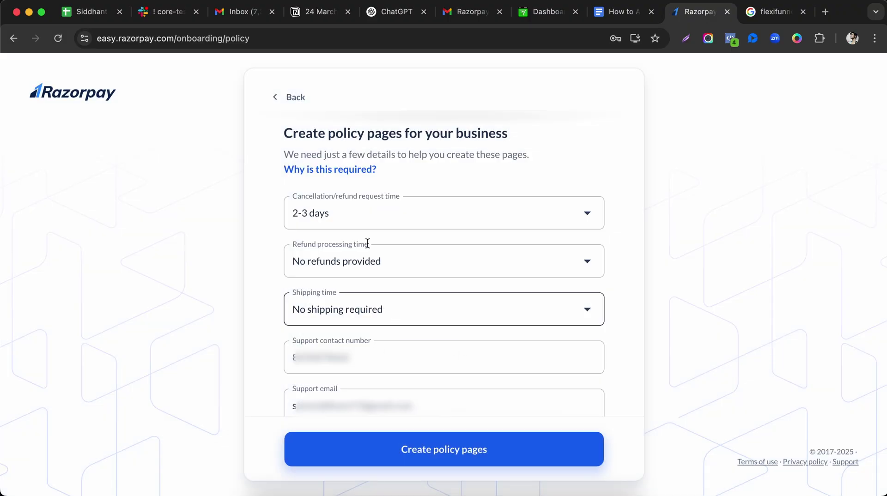
click(326, 204)
click(403, 375)
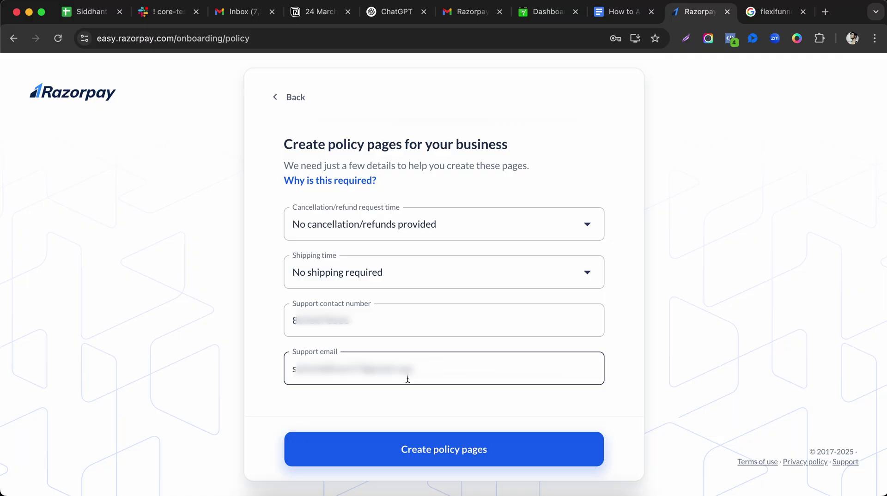
click(400, 324)
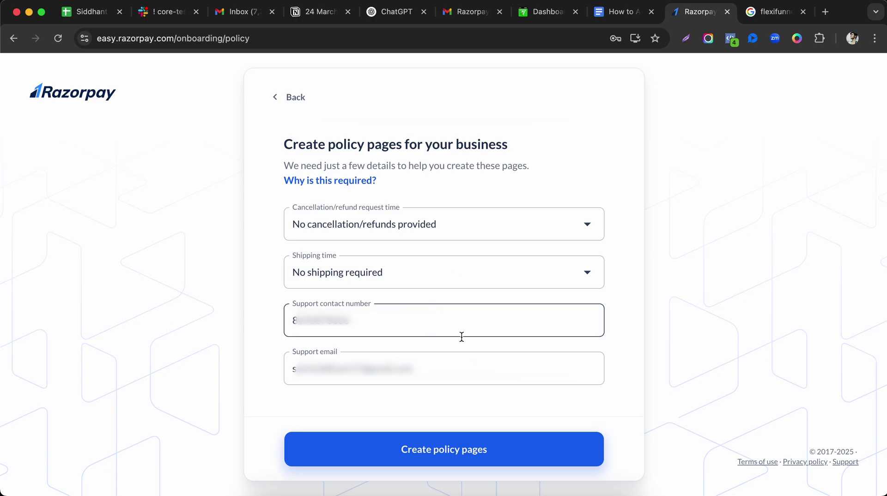
click(481, 456)
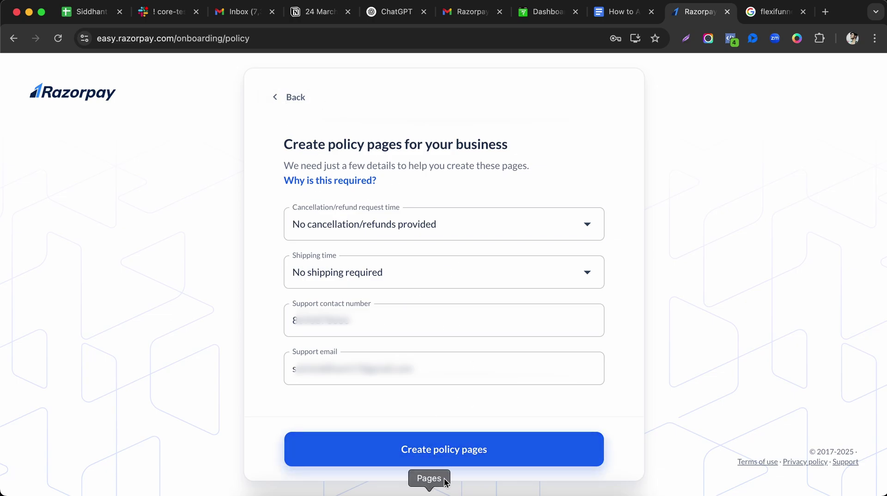
click(445, 456)
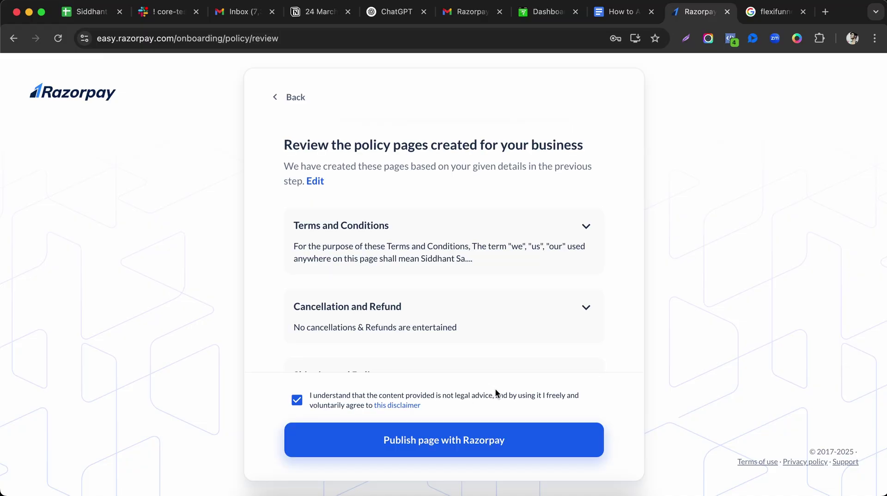
- Read through the generated Terms and Conditions and publish the policy pages with Razorpay
scroll(458, 316, down, 2)
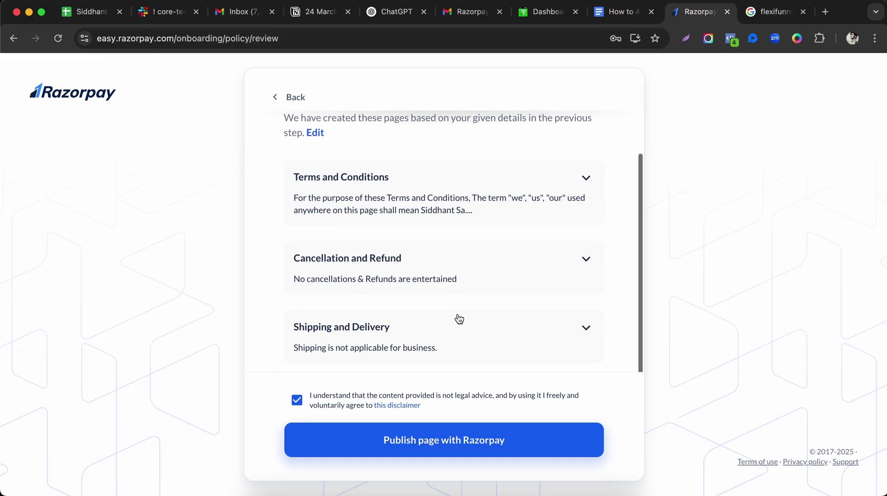
click(494, 197)
scroll(503, 219, down, 5)
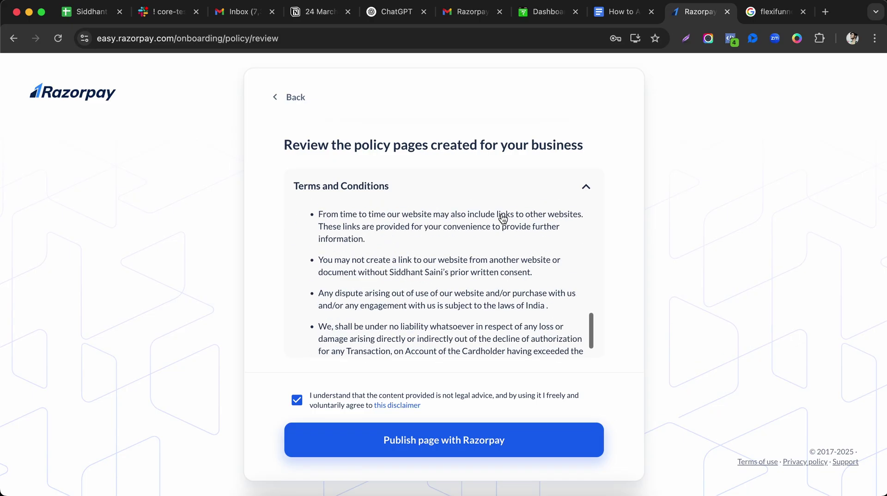
click(586, 185)
scroll(502, 342, down, 2)
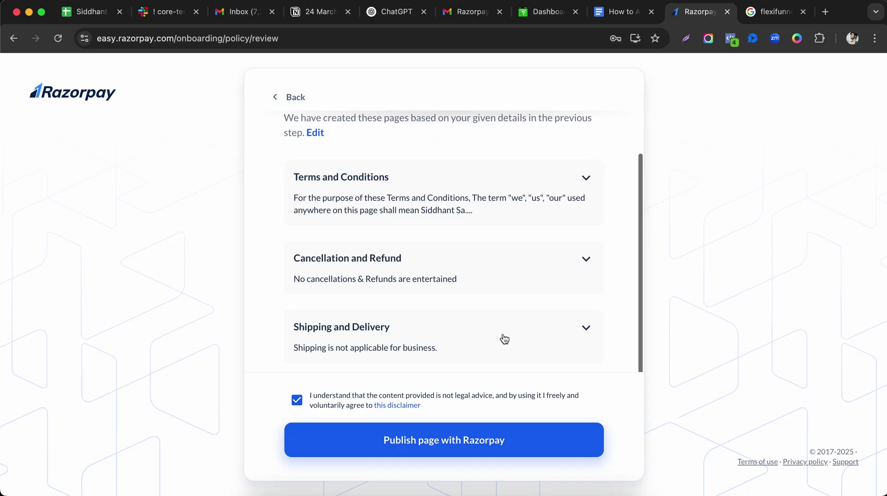
click(465, 452)
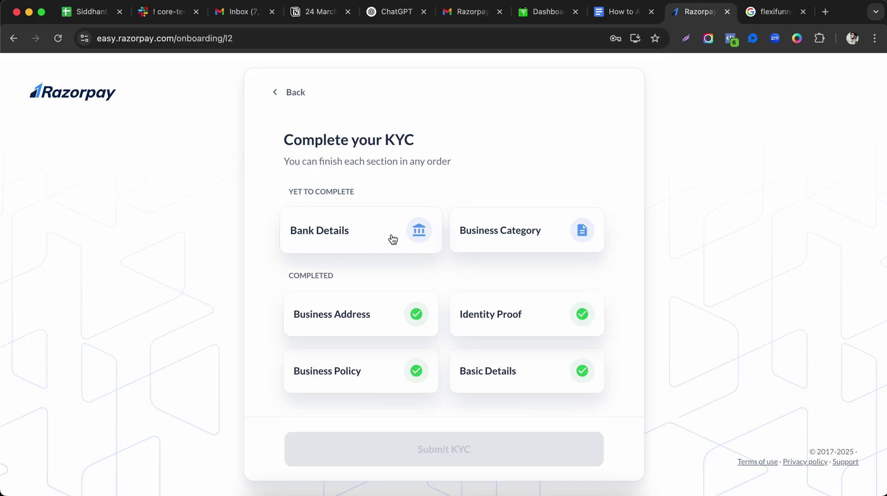
- In the Business Category section, select the Services category
click(501, 243)
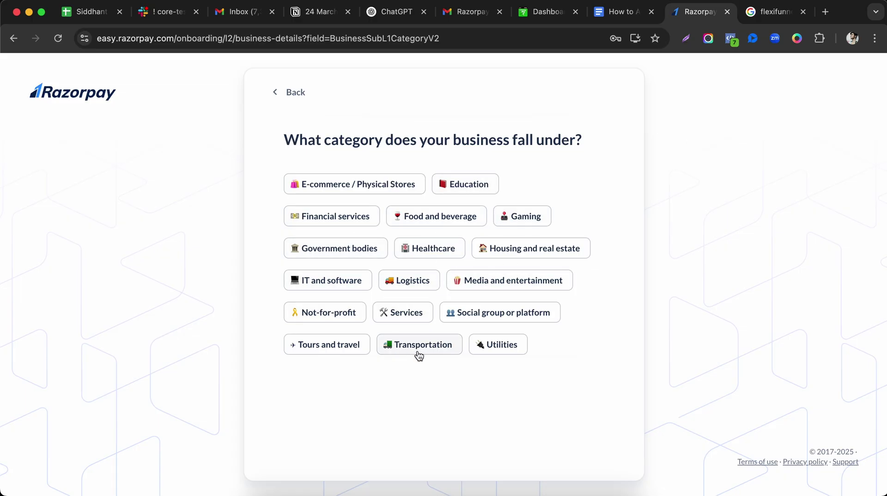
click(410, 314)
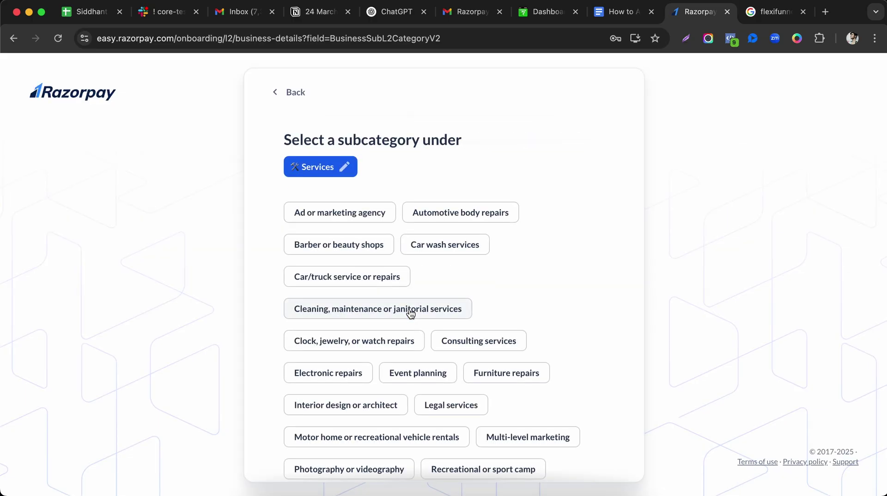
- Browse the full list of Services subcategories and pick Ad or marketing agency
scroll(366, 225, down, 1)
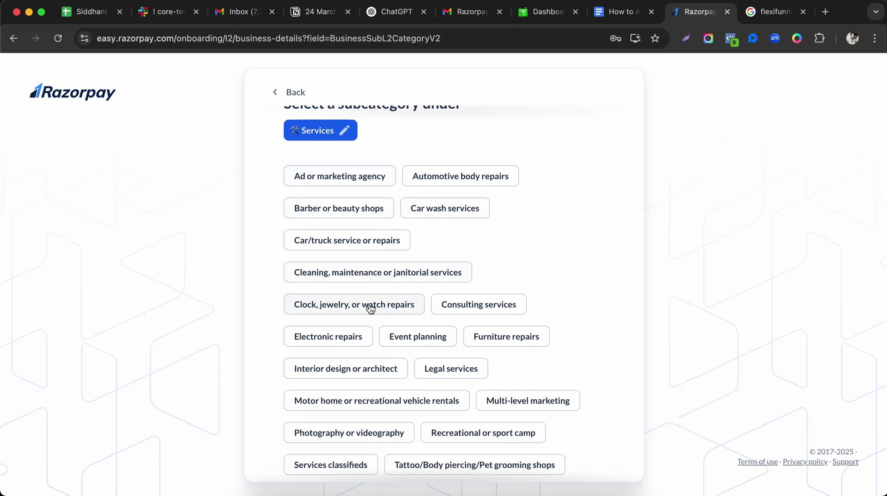
scroll(367, 308, down, 2)
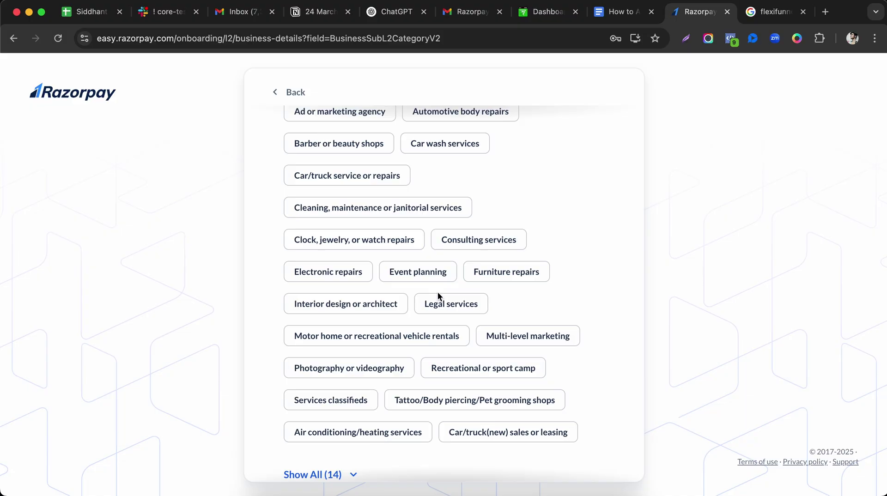
scroll(437, 294, down, 1)
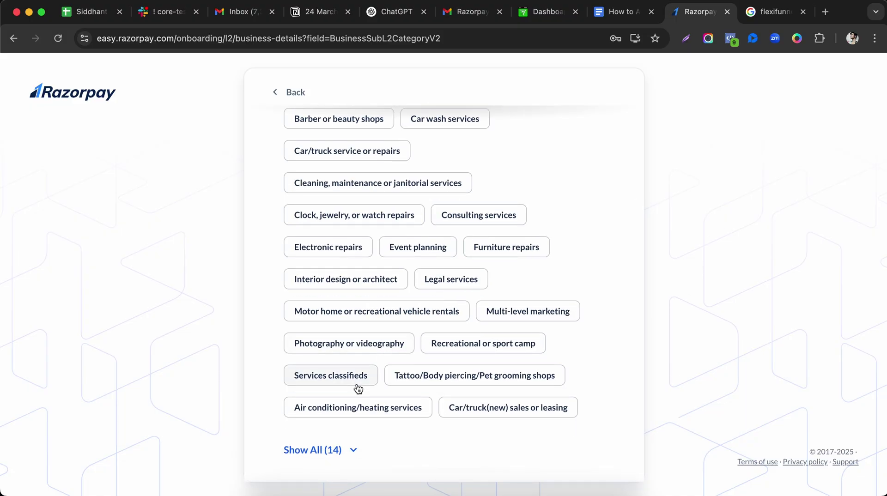
click(359, 451)
scroll(360, 444, down, 5)
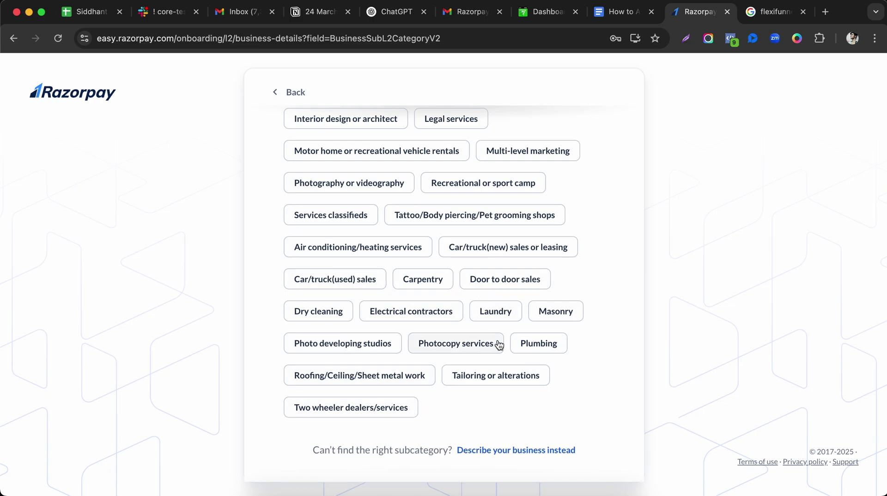
scroll(430, 306, up, 1)
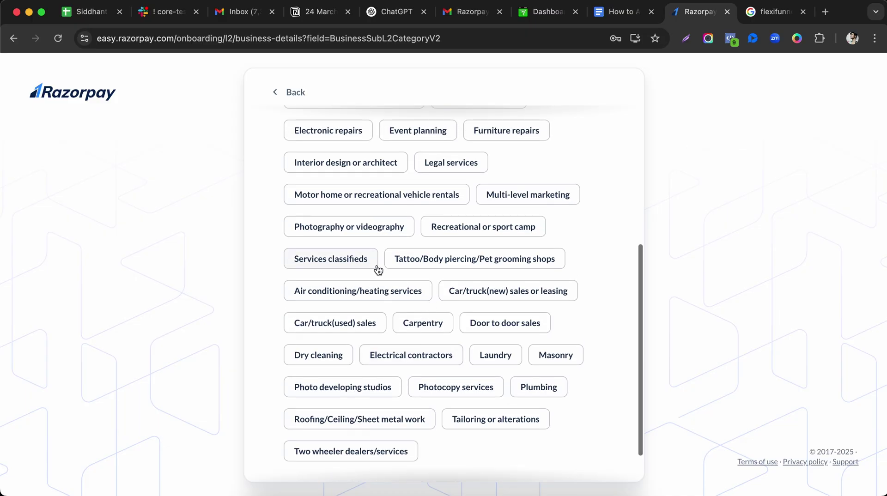
scroll(375, 265, up, 3)
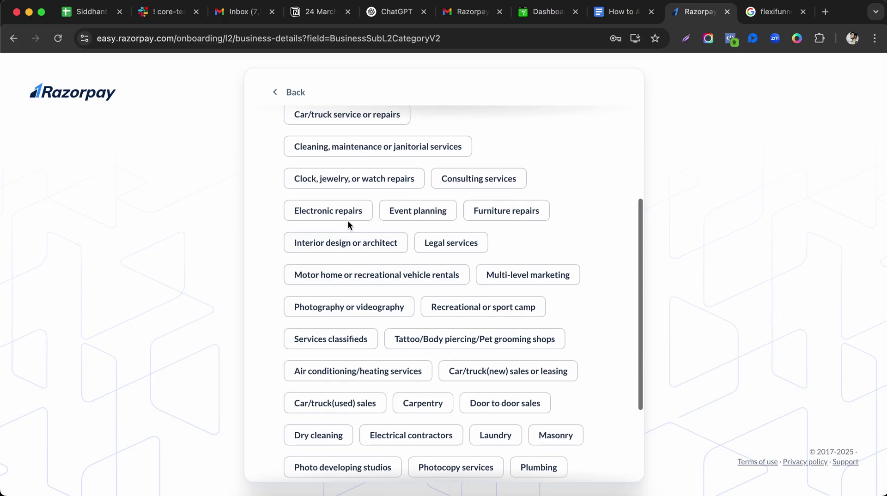
scroll(349, 227, up, 4)
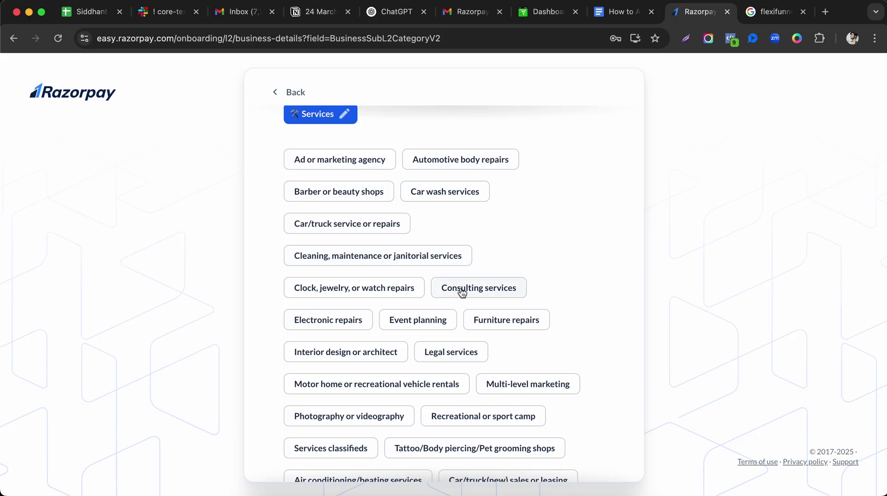
scroll(462, 292, down, 1)
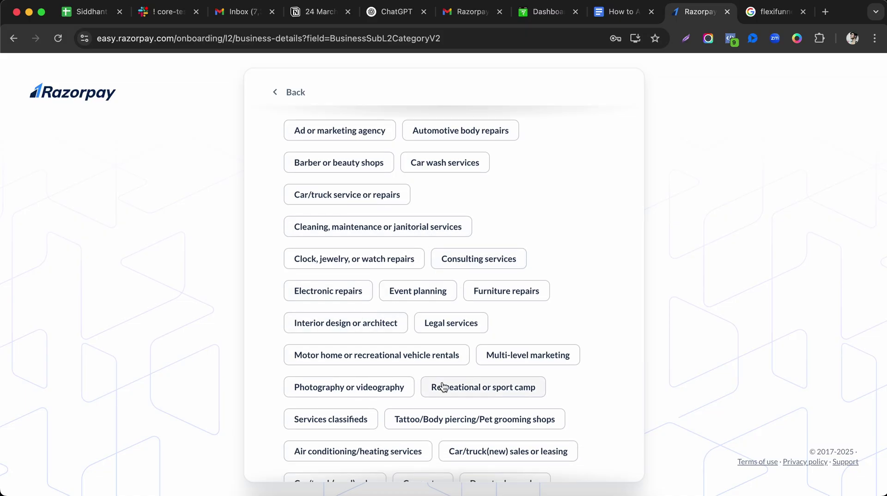
scroll(443, 387, down, 3)
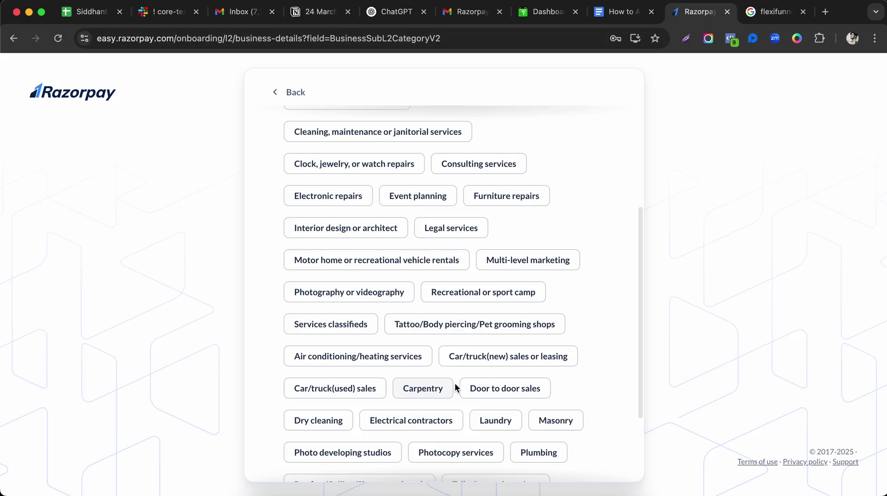
scroll(455, 384, down, 1)
scroll(454, 382, down, 1)
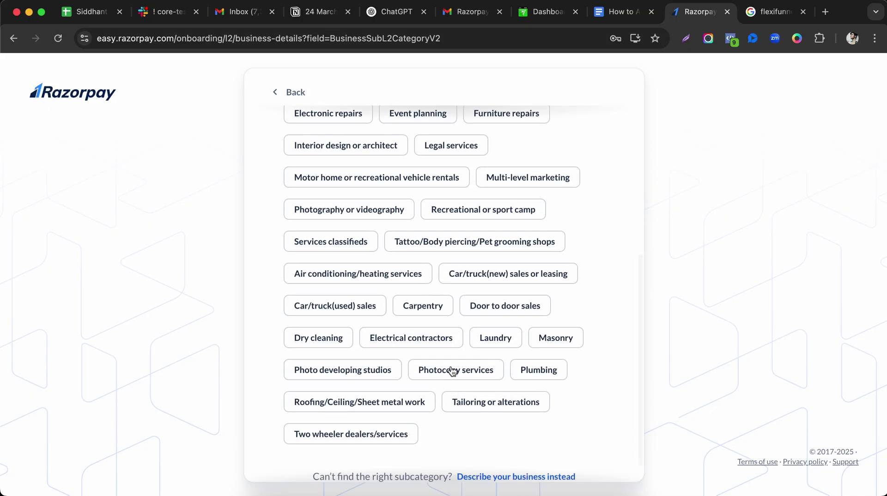
scroll(428, 286, up, 6)
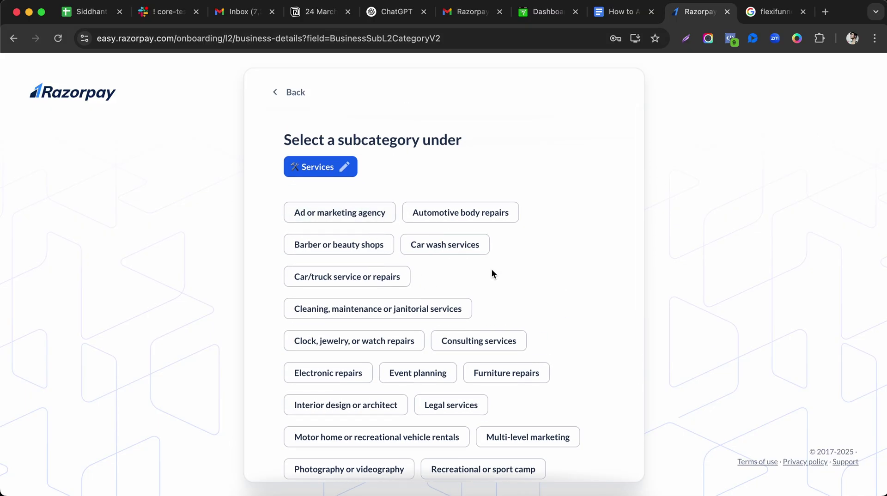
click(365, 221)
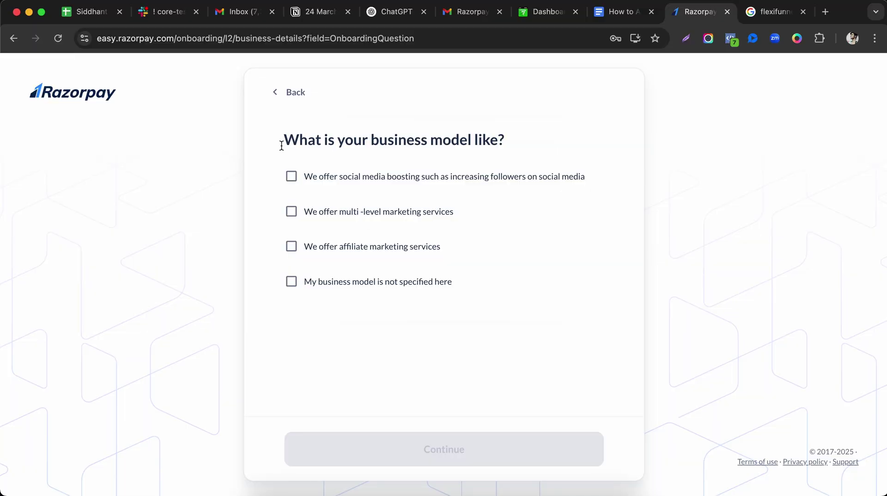
- Mark the business model as not specified, describe it as 'Website creation and Funnelservieces', and continue
drag(284, 140, 463, 148)
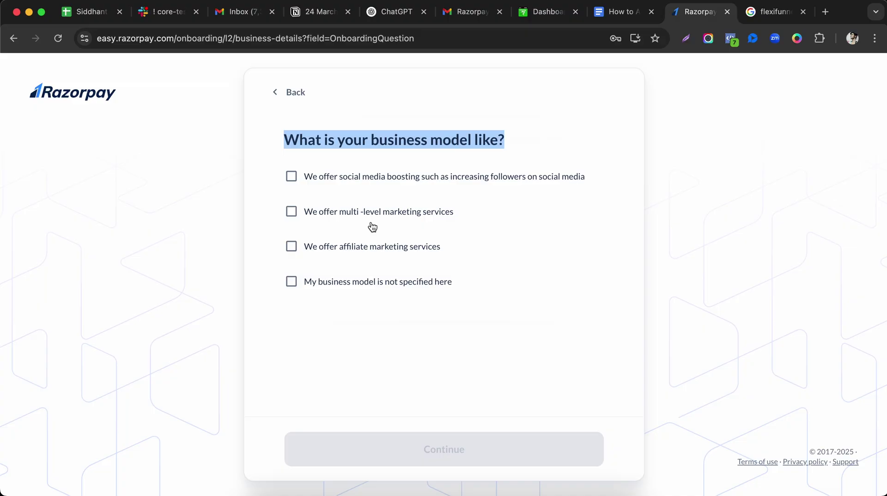
click(368, 289)
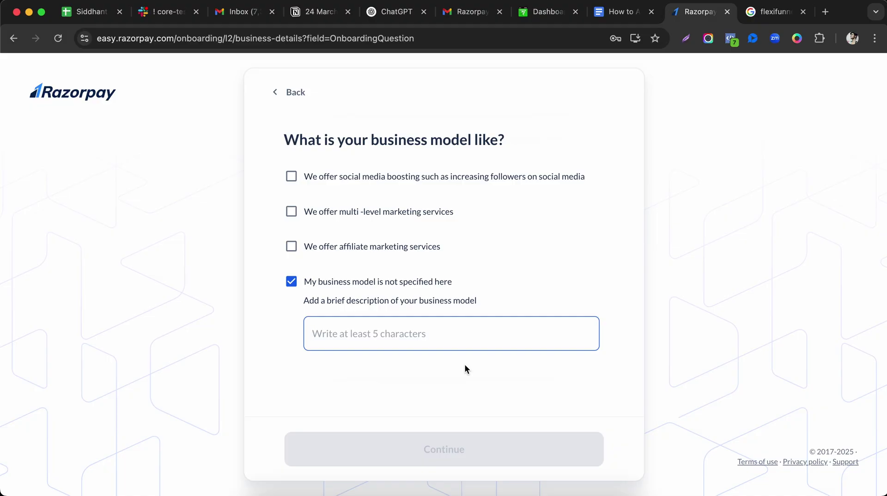
text(Websit)
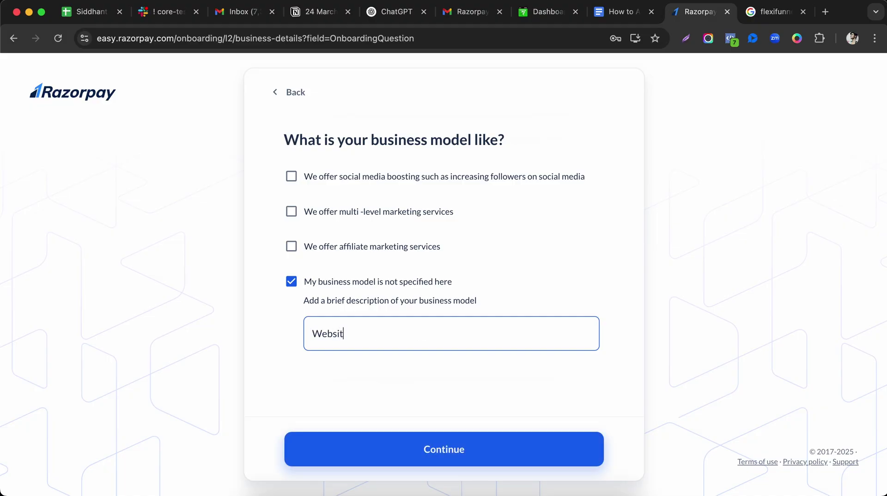
text(e creation and Funnels)
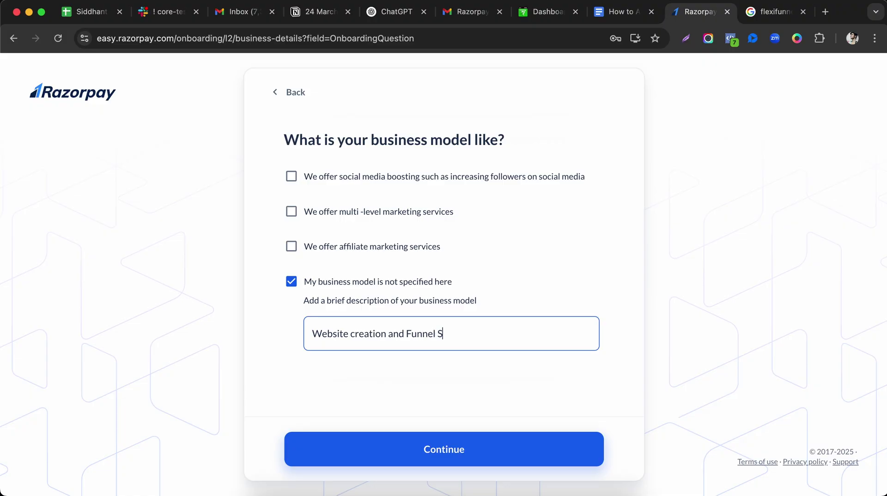
text(ervieces)
click(484, 463)
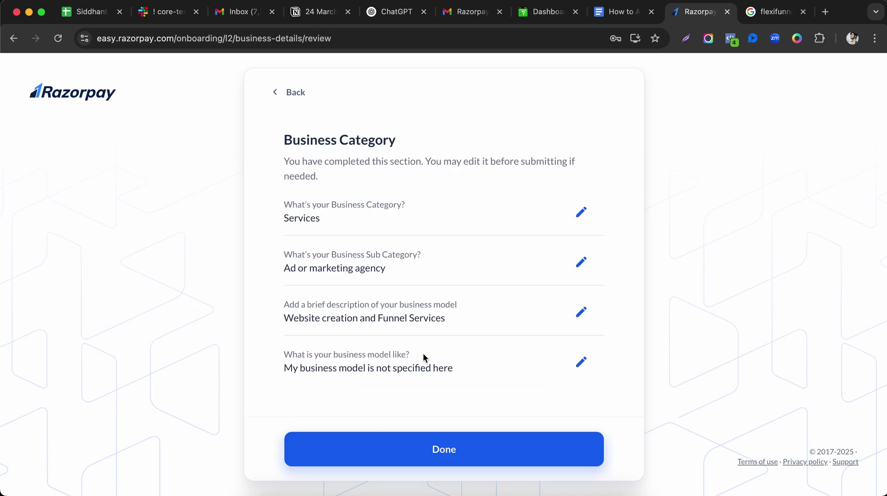
- Finish the Business Category review and move on to the Bank Details form
click(437, 445)
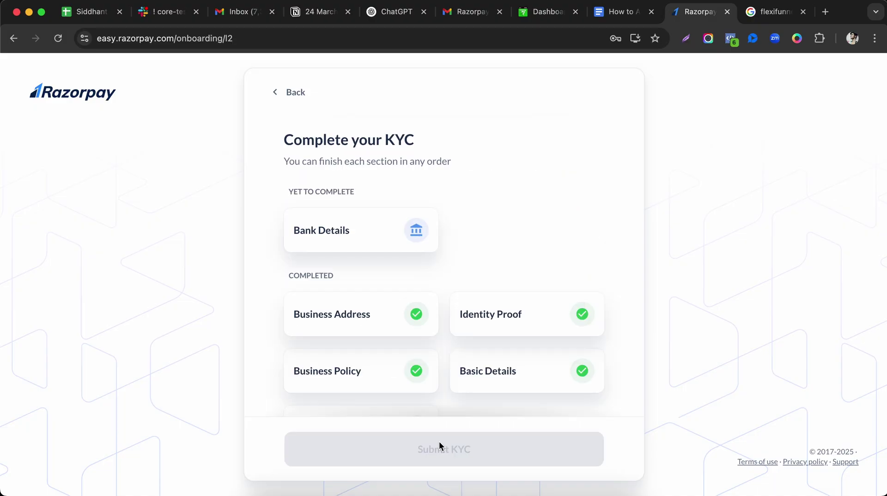
scroll(456, 283, down, 2)
scroll(362, 231, up, 2)
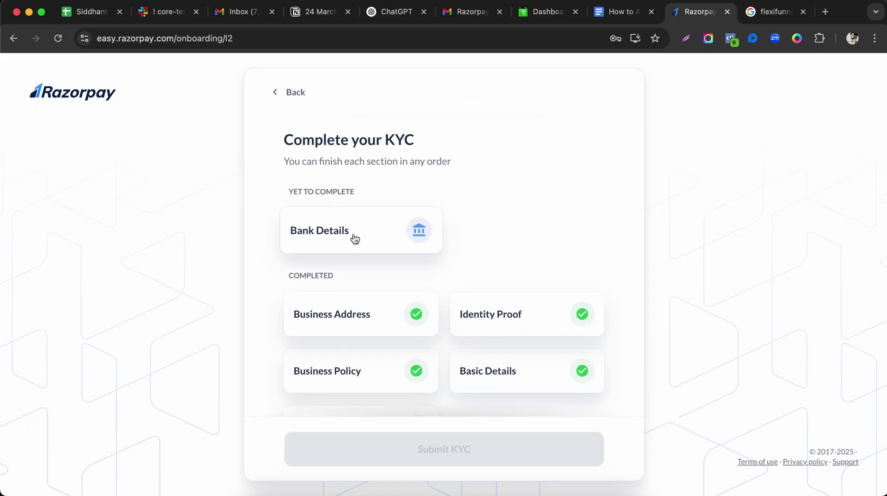
click(353, 237)
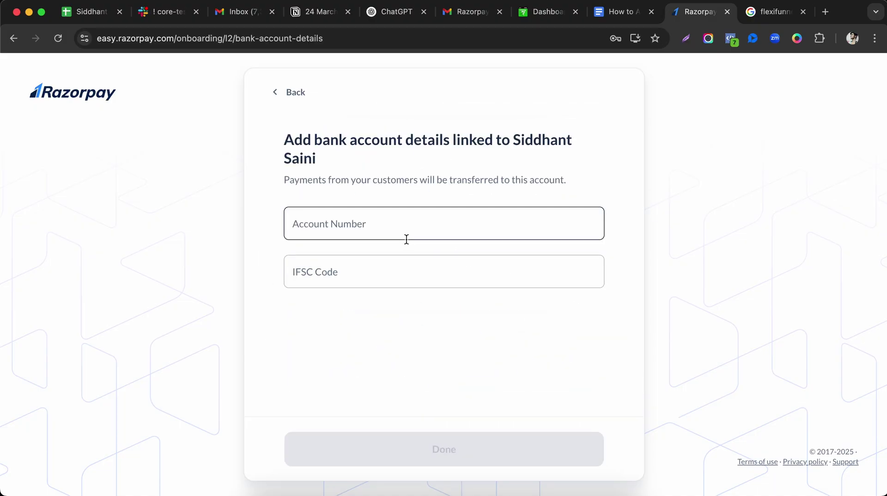
- Enter the bank account number and IFSC code in the Bank Details form
click(403, 234)
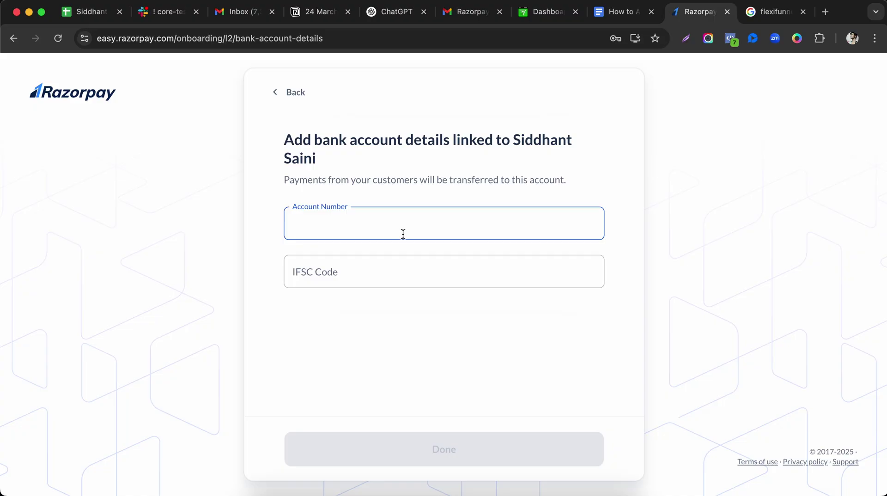
click(363, 272)
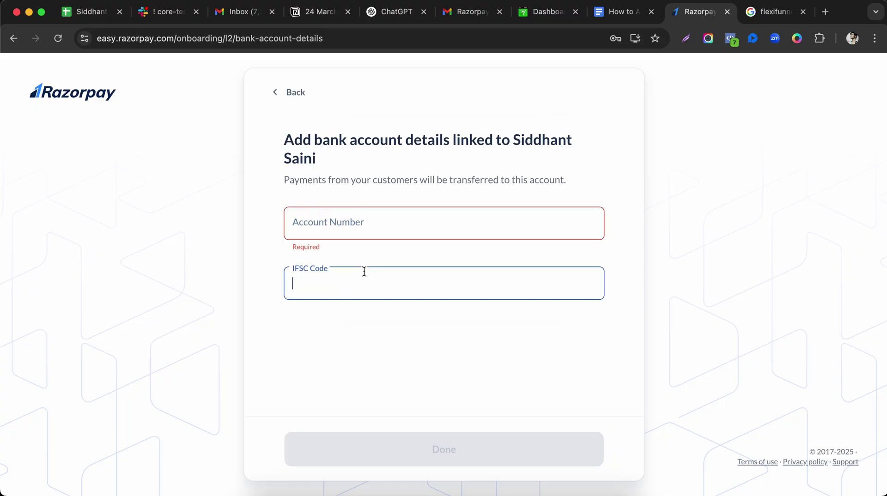
click(363, 224)
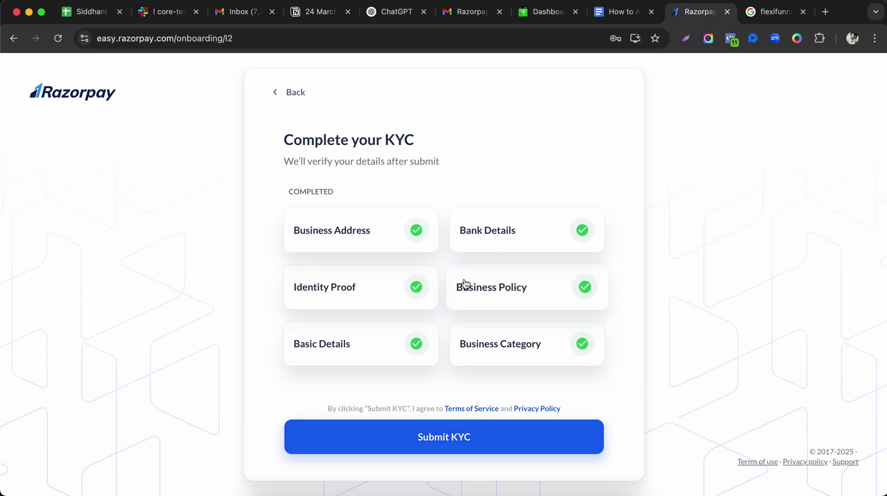
- Submit the KYC and read the thank-you note about the team reaching out
click(441, 447)
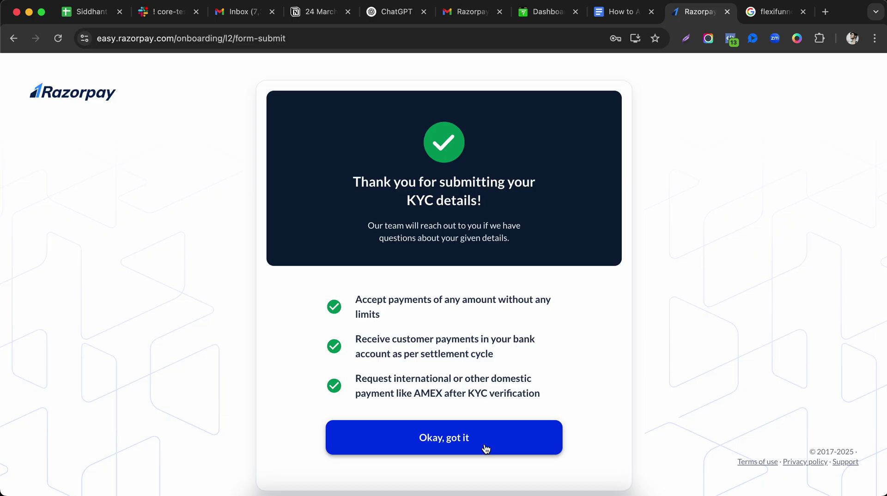
drag(375, 225, 491, 238)
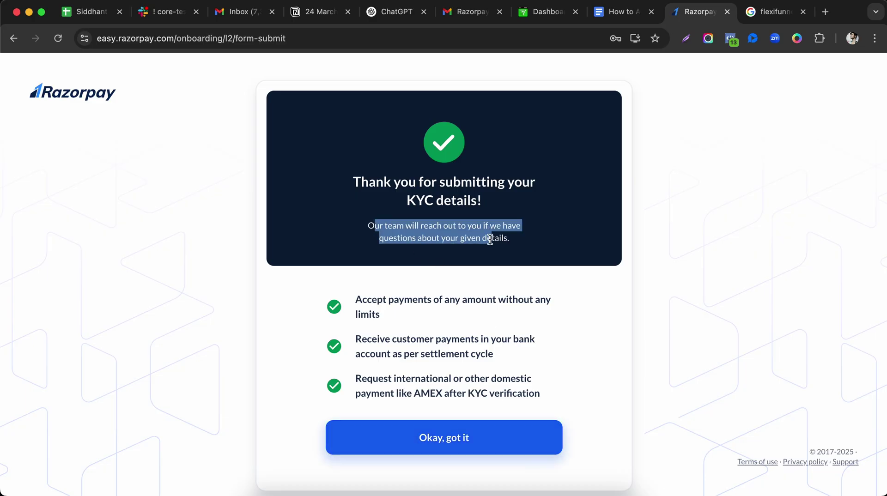
click(447, 252)
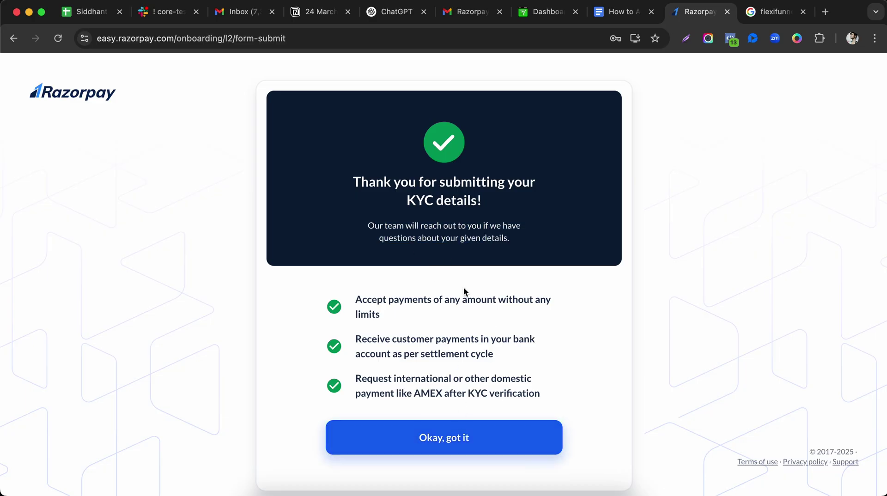
- Dismiss the confirmation, feedback and UPI notices, then go to the Business website/app details page
click(475, 445)
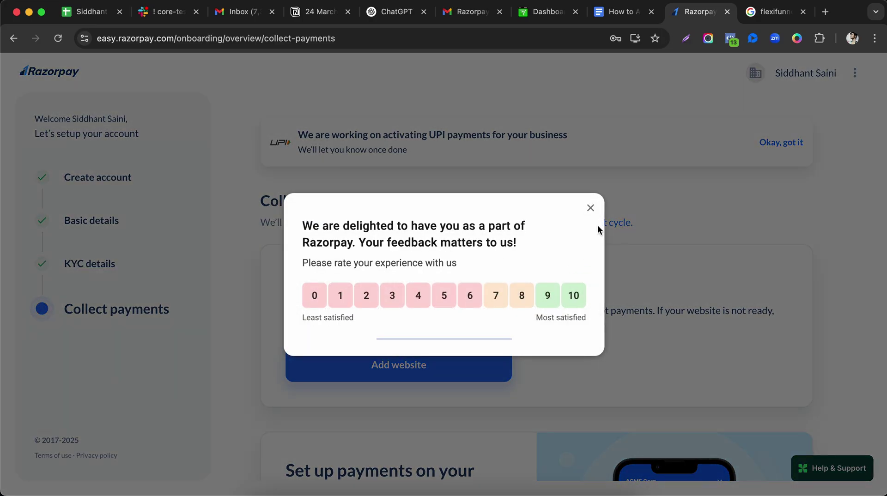
click(591, 208)
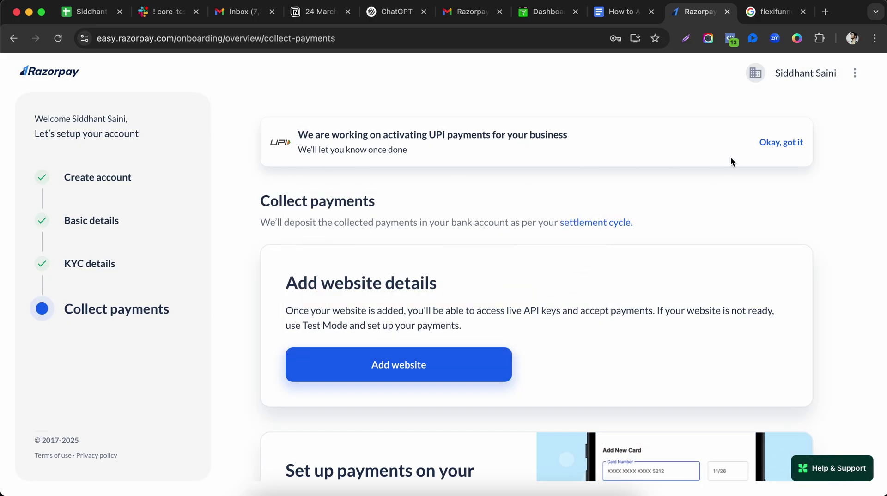
click(773, 144)
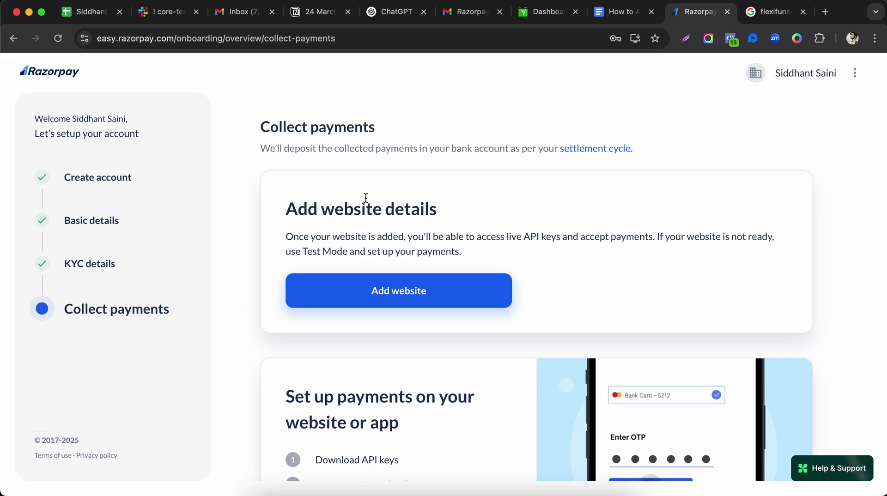
scroll(434, 322, down, 3)
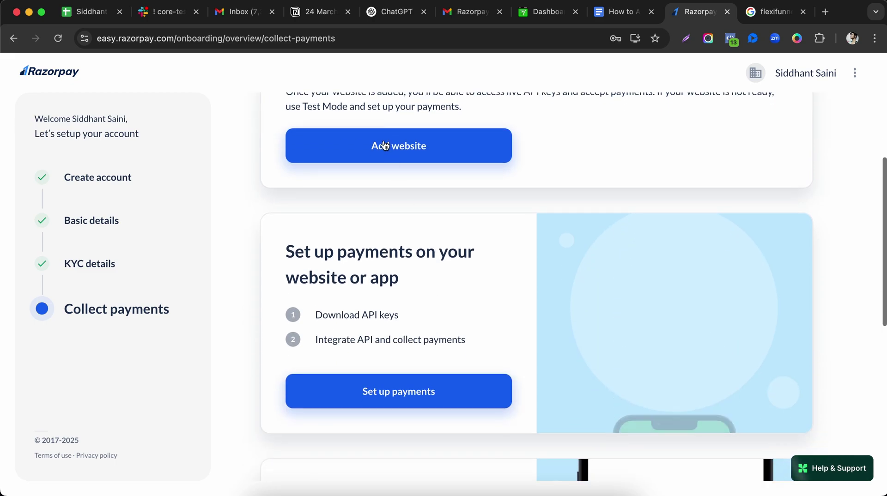
scroll(429, 262, down, 8)
scroll(429, 259, up, 2)
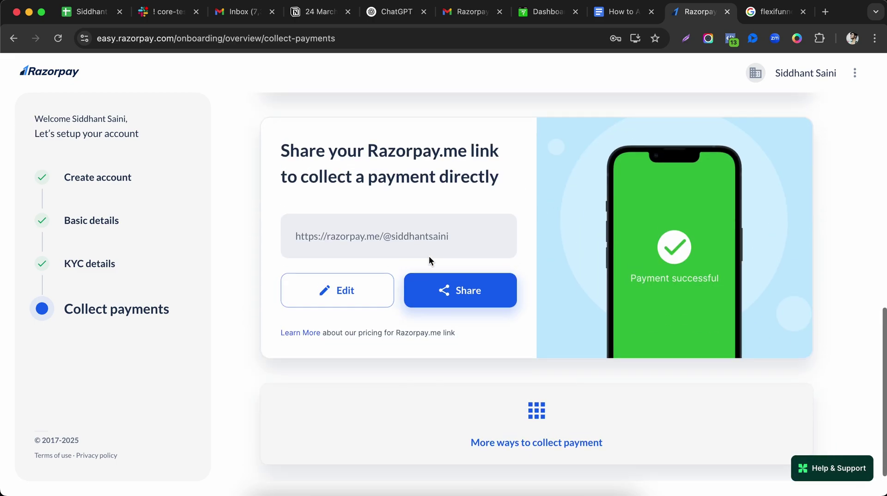
scroll(429, 261, up, 10)
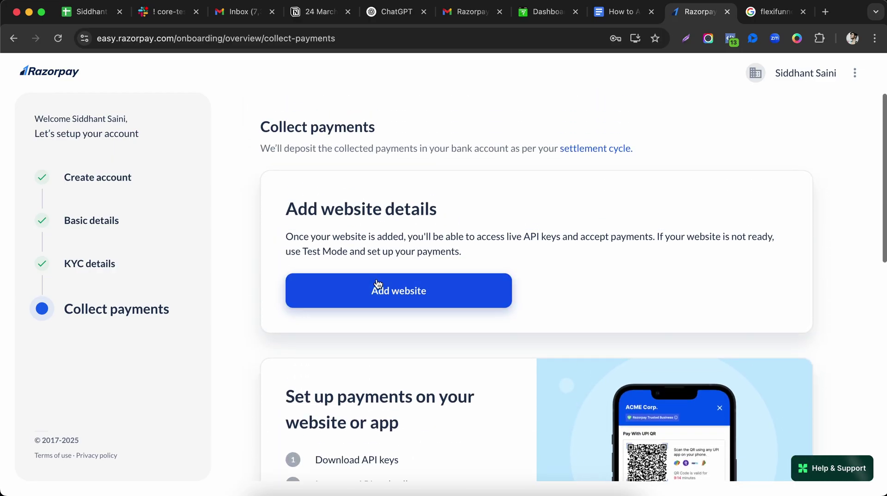
click(439, 298)
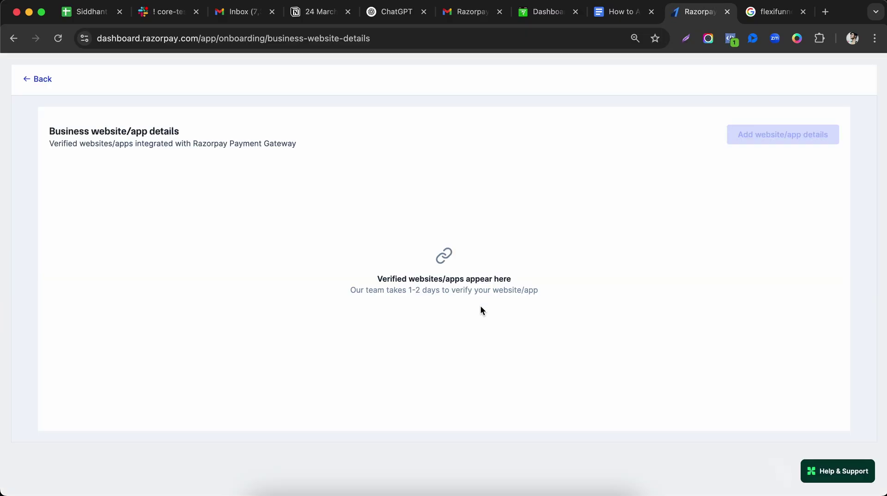
- Start adding website/app details, then back out at the 2-step verification prompt
click(767, 141)
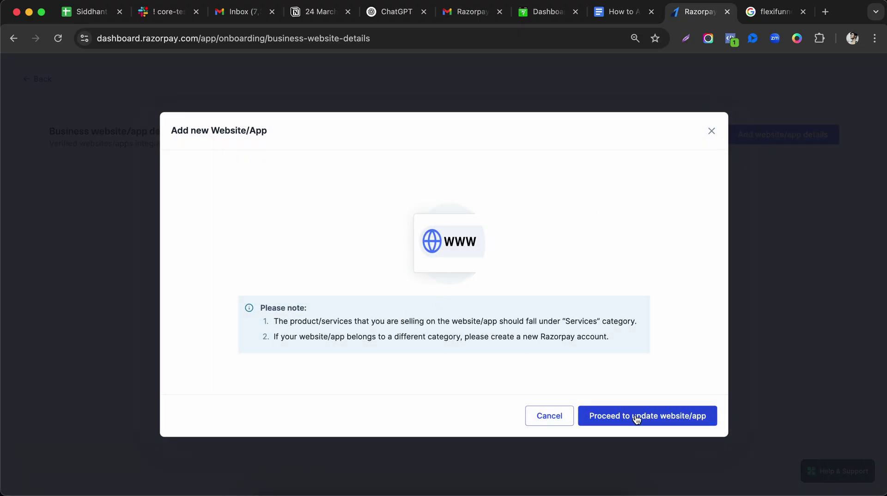
click(637, 416)
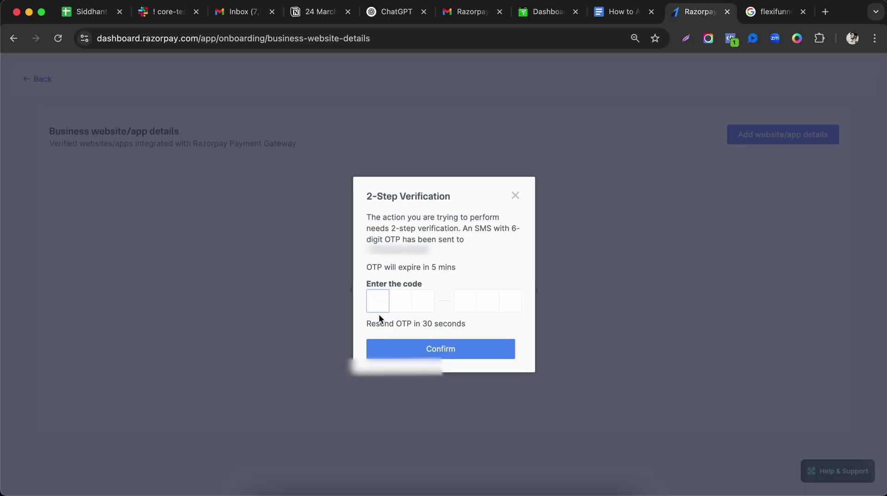
click(514, 197)
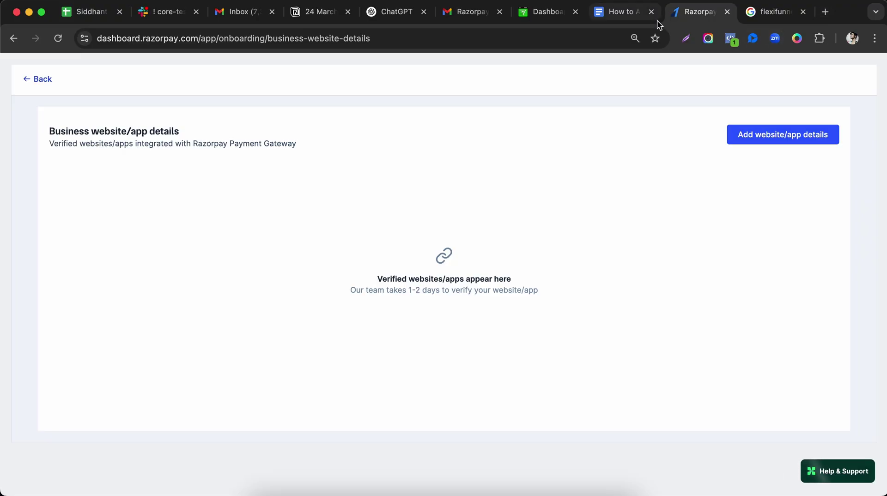
- Bring up the payment gateway guide and highlight lines in its Prerequisites section
click(616, 8)
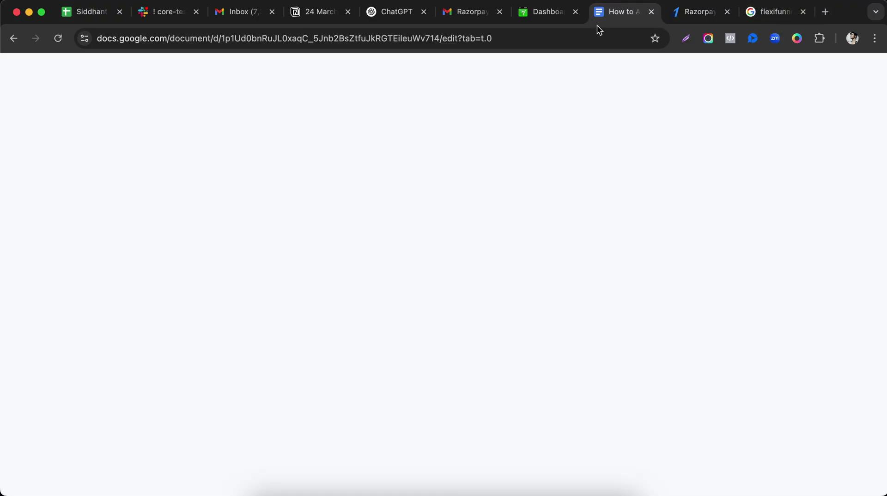
scroll(324, 295, down, 5)
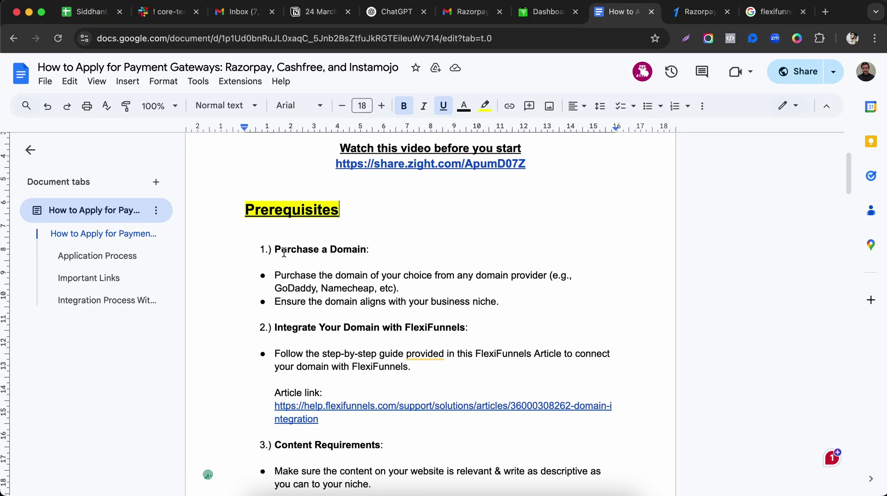
scroll(279, 261, down, 1)
drag(276, 229, 315, 255)
drag(319, 294, 347, 340)
- Read down through the guide's Application Process section, then scroll back up a little
scroll(356, 342, down, 5)
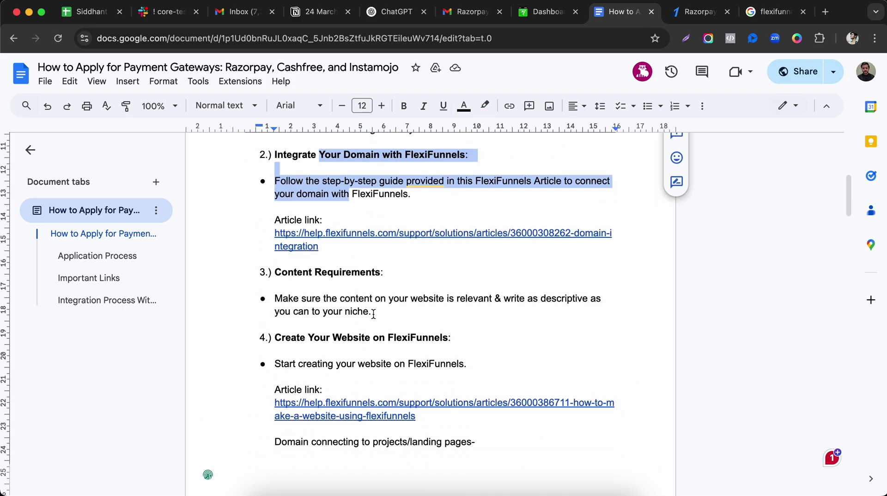
scroll(374, 353, down, 3)
scroll(390, 275, down, 1)
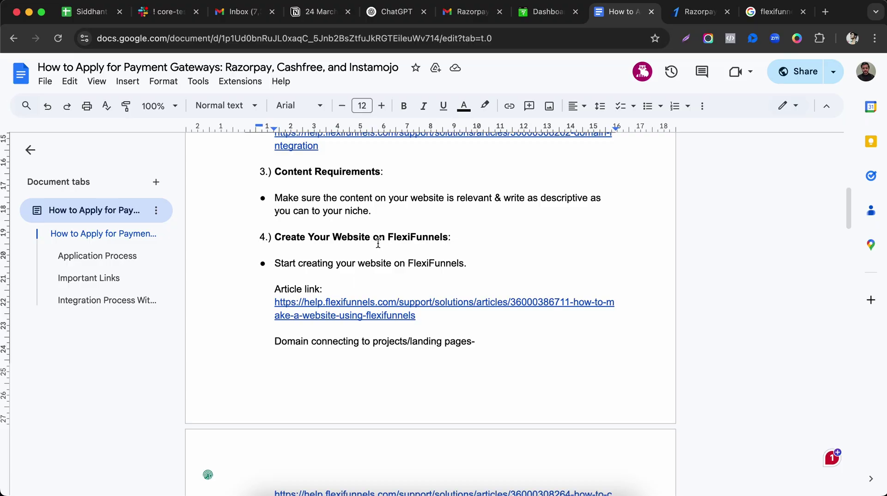
scroll(395, 333, down, 4)
scroll(395, 342, down, 5)
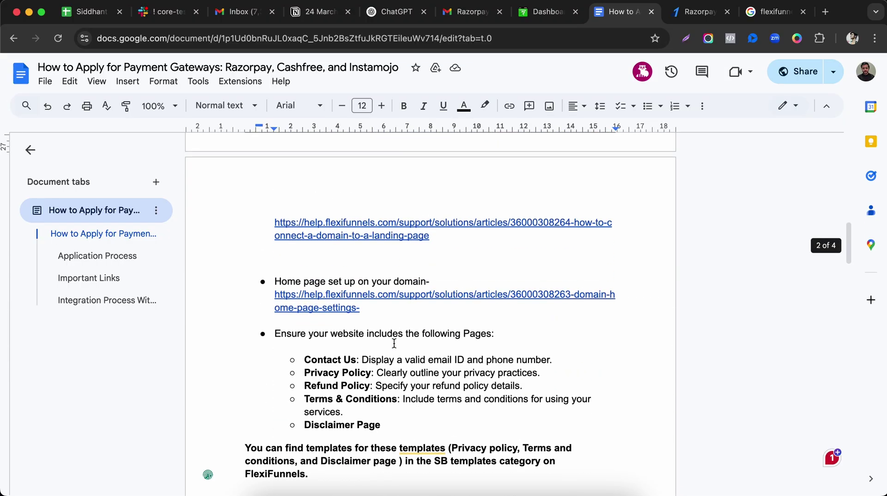
scroll(326, 333, down, 2)
scroll(325, 333, down, 3)
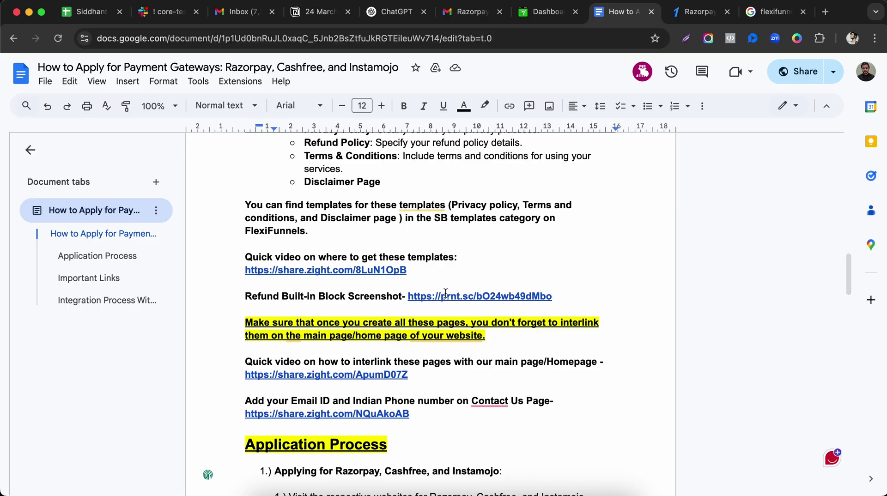
scroll(402, 268, down, 3)
scroll(412, 269, down, 3)
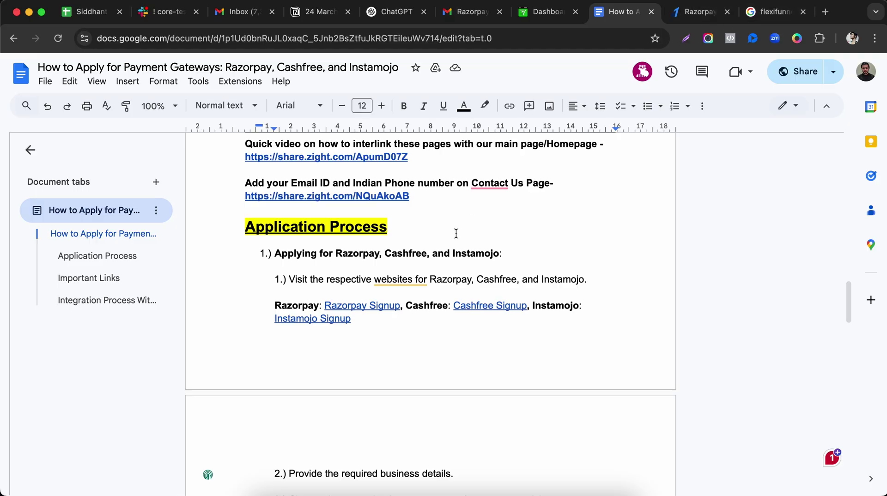
scroll(456, 234, up, 5)
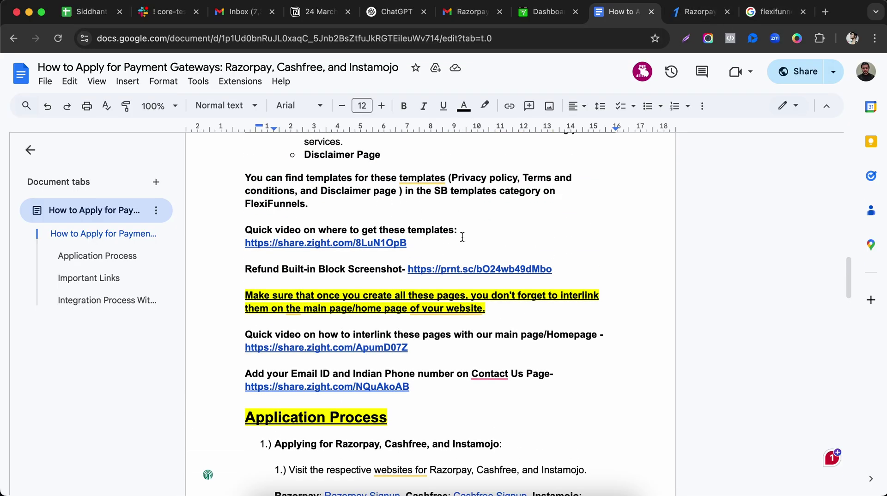
scroll(462, 237, up, 6)
click(686, 14)
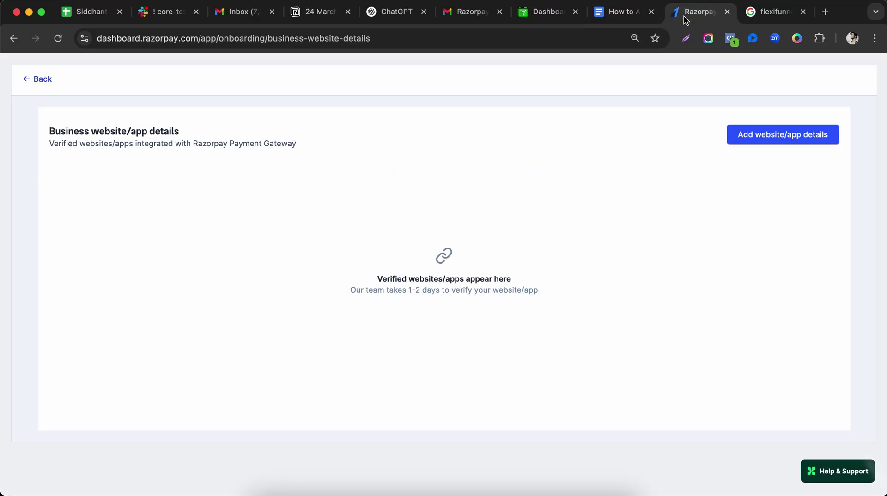
click(780, 144)
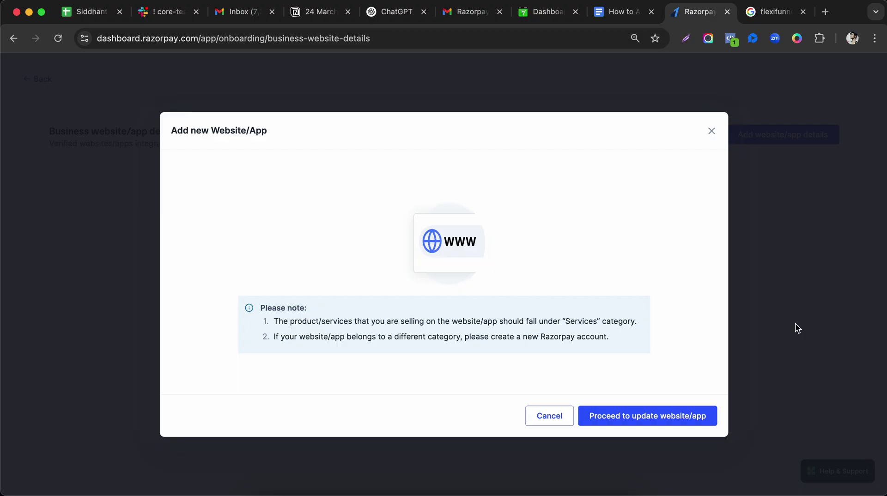
click(712, 131)
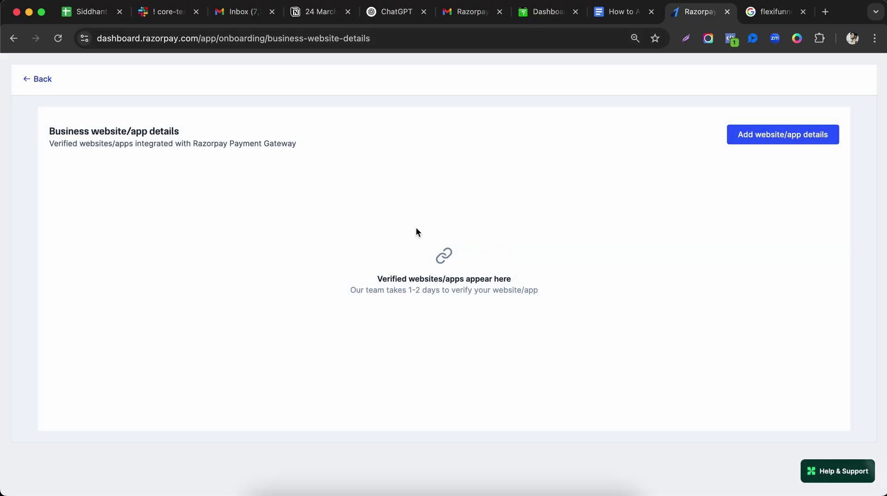
- In the guide, highlight the Integration Process With FlexiFunnels heading and the Razorpay integration article link
click(624, 13)
scroll(357, 353, up, 5)
scroll(357, 353, down, 10)
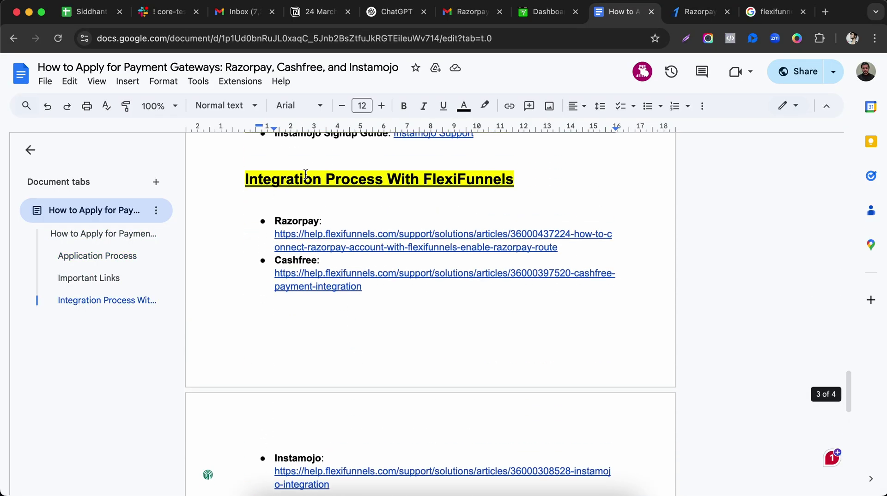
drag(246, 179, 516, 186)
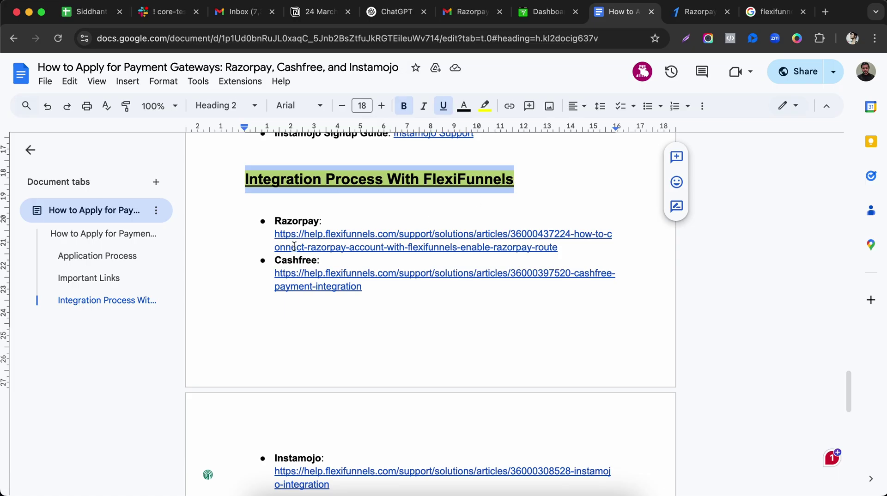
drag(275, 234, 559, 253)
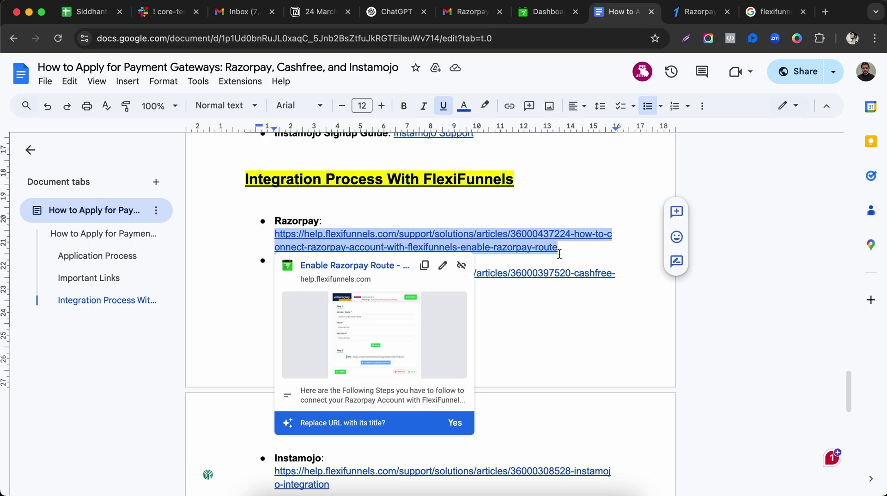
click(574, 251)
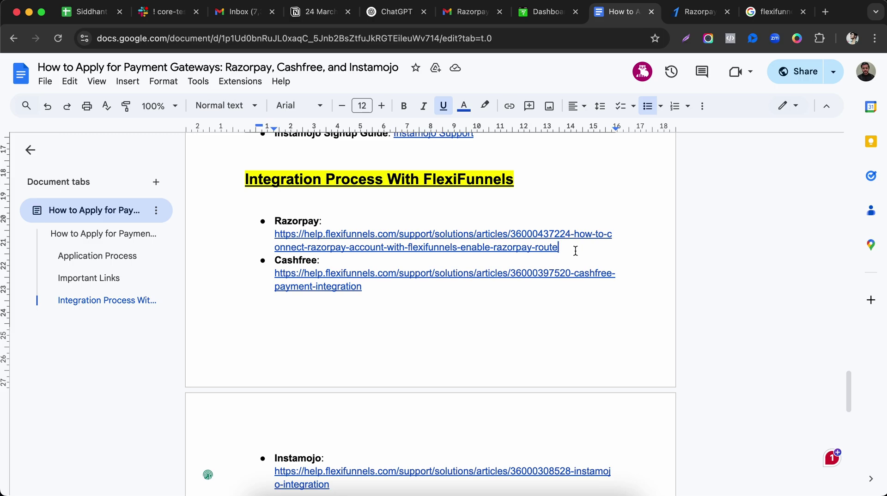
- Take Razorpay onboarding back to the Collect payments step, then return to the guide
click(700, 11)
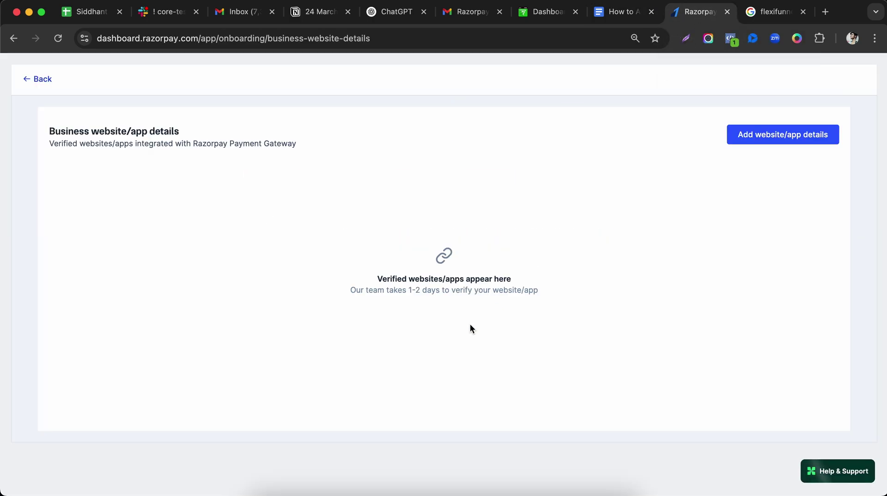
click(42, 81)
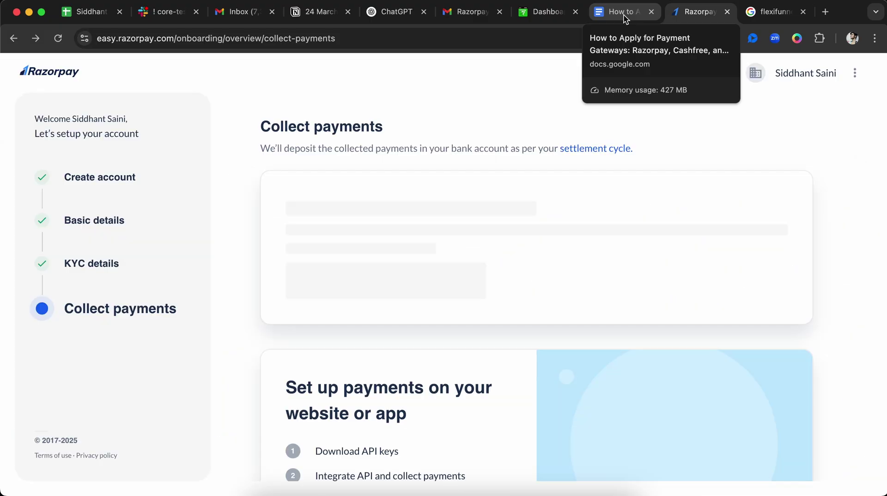
click(625, 14)
drag(275, 218, 633, 251)
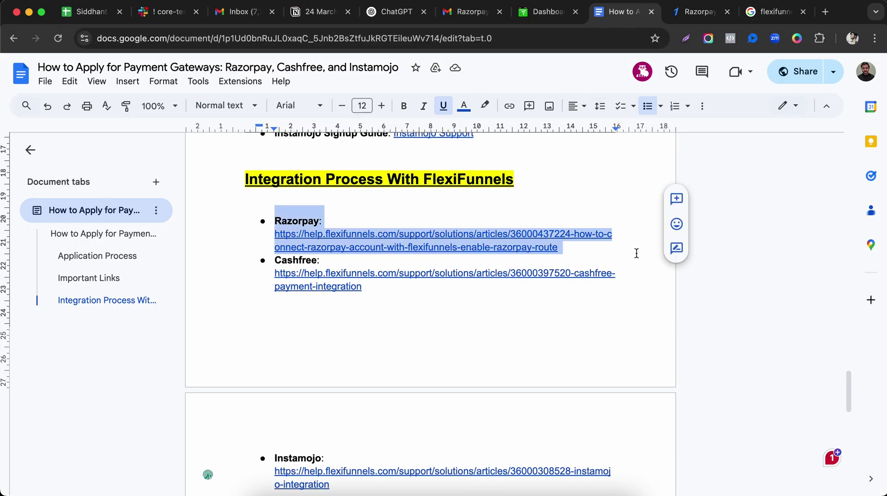
click(576, 245)
scroll(575, 245, up, 10)
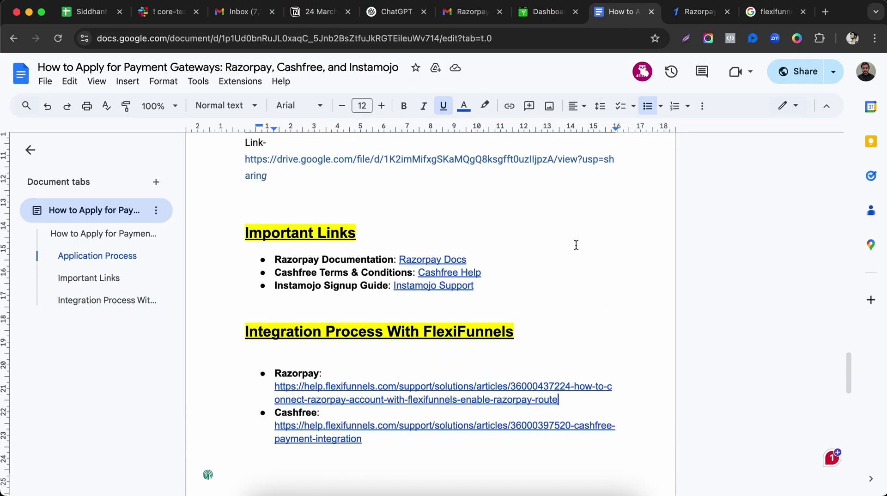
scroll(335, 227, up, 15)
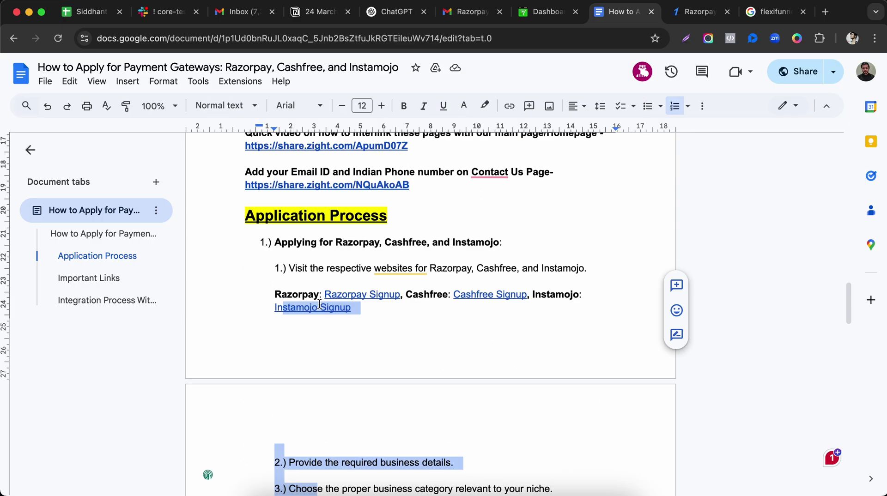
scroll(462, 351, up, 2)
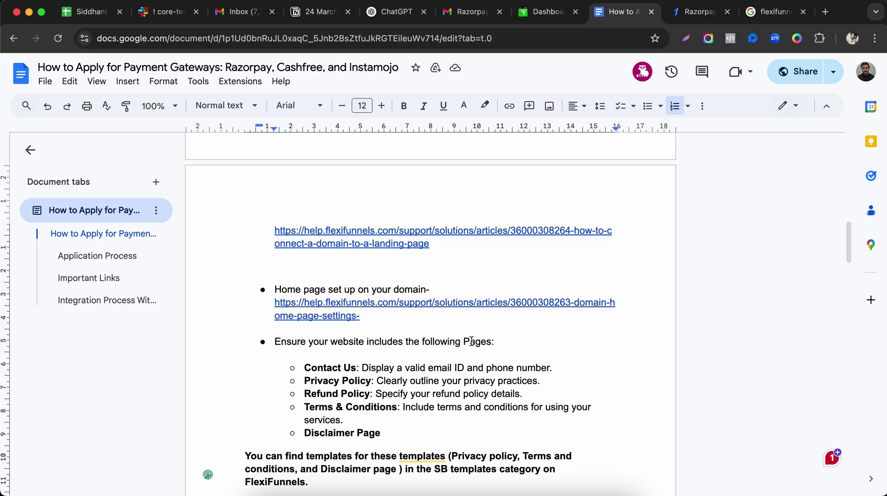
scroll(471, 342, up, 10)
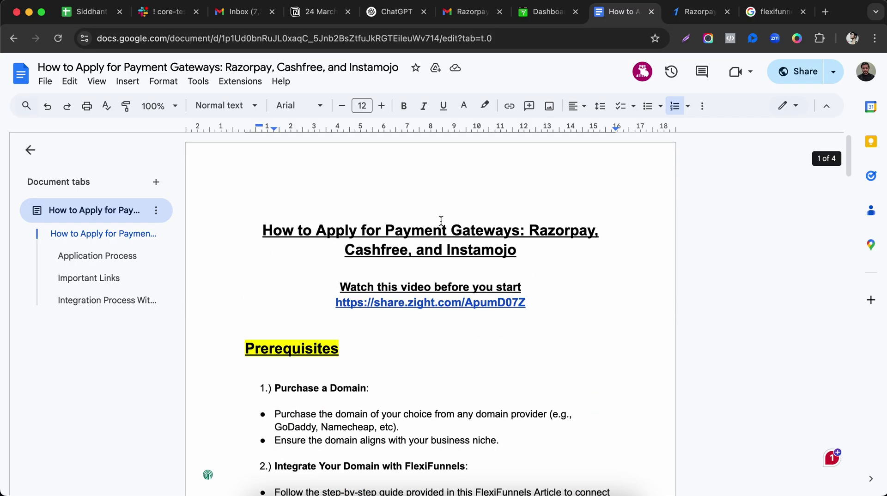